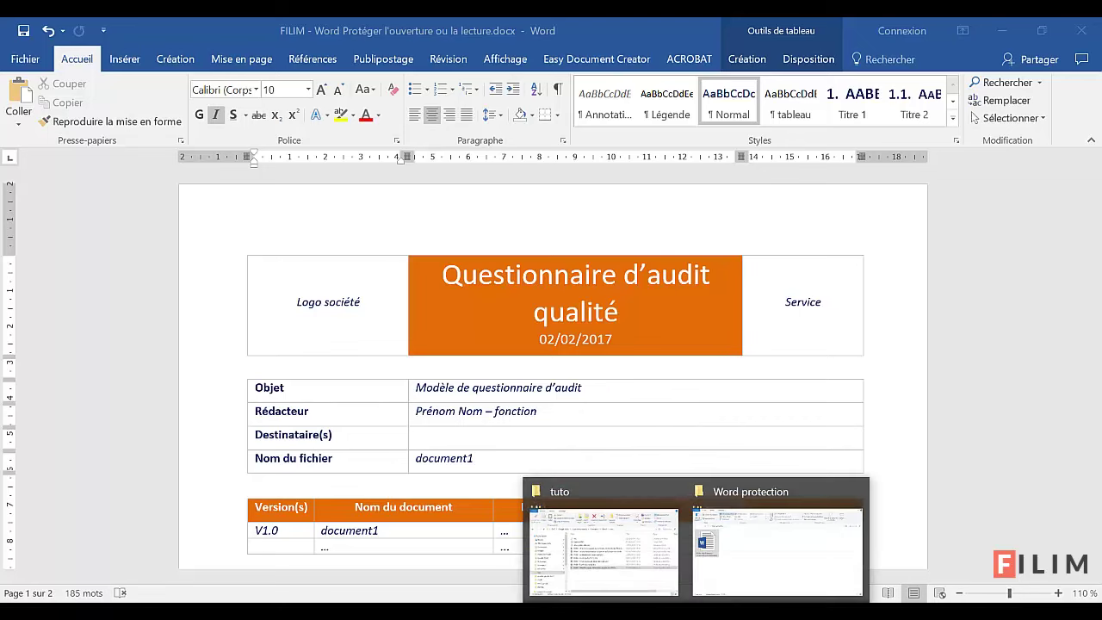
Bring up the Word protection folder in File Explorer and check its full path.
left_click(732, 568)
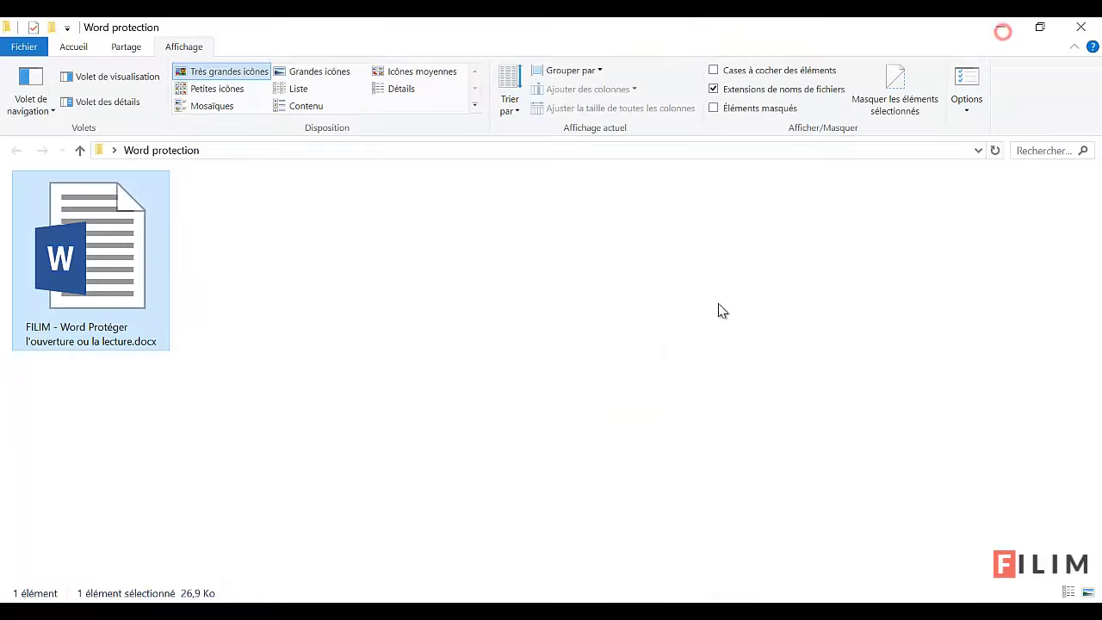
left_click(222, 151)
left_click(256, 269)
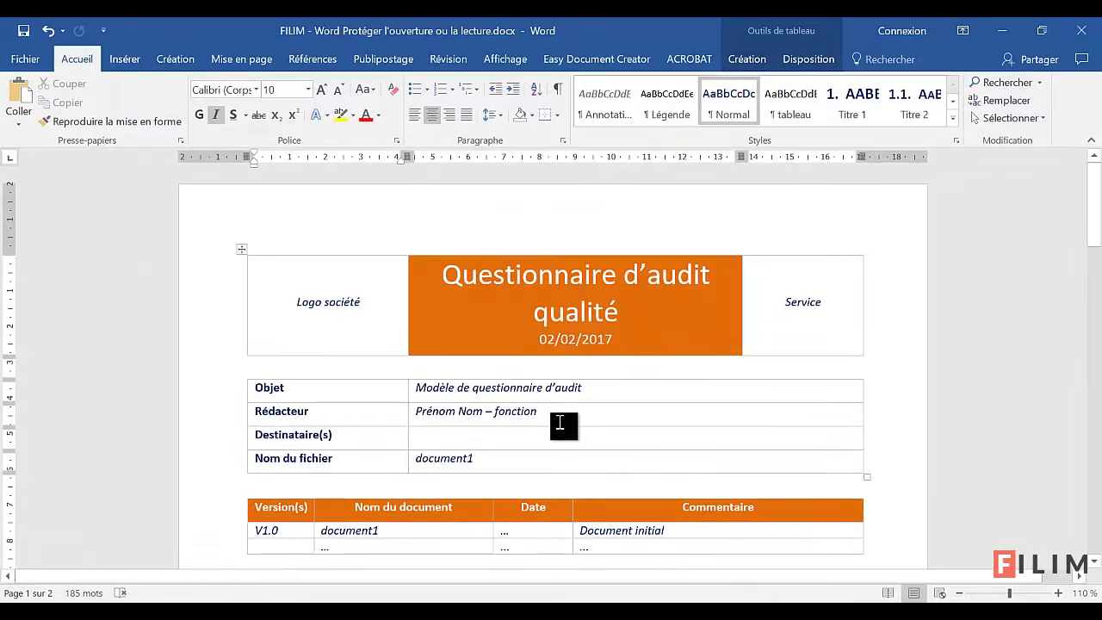
Look over the questionnaire's header and Questions tables, ending back in the Rédacteur field.
left_click(562, 416)
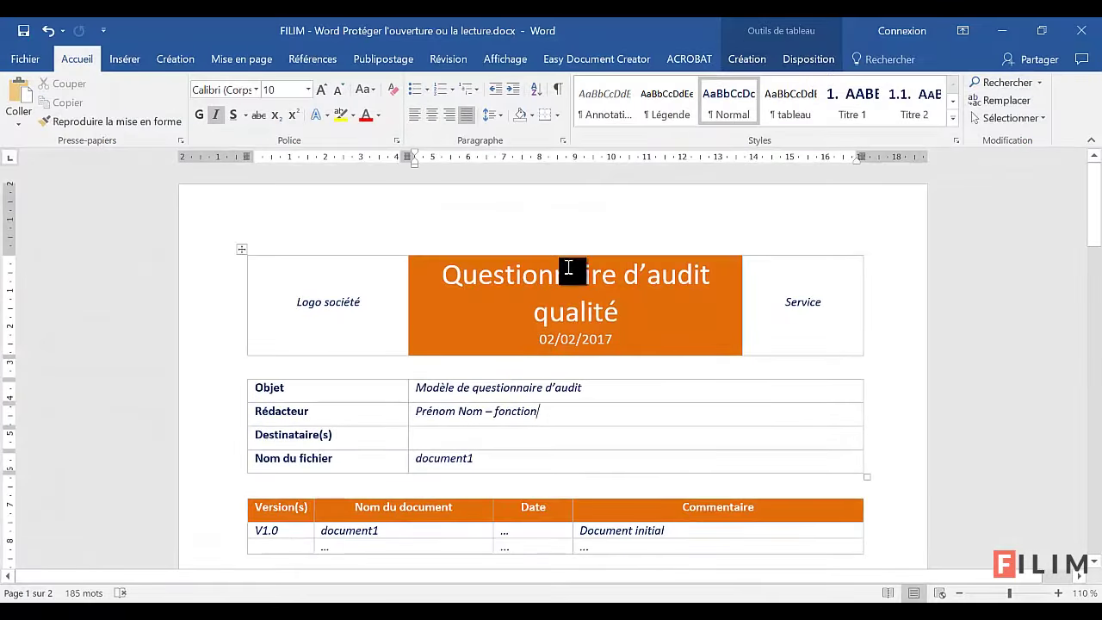
scroll(599, 342, "down", 3)
scroll(598, 342, "down", 3)
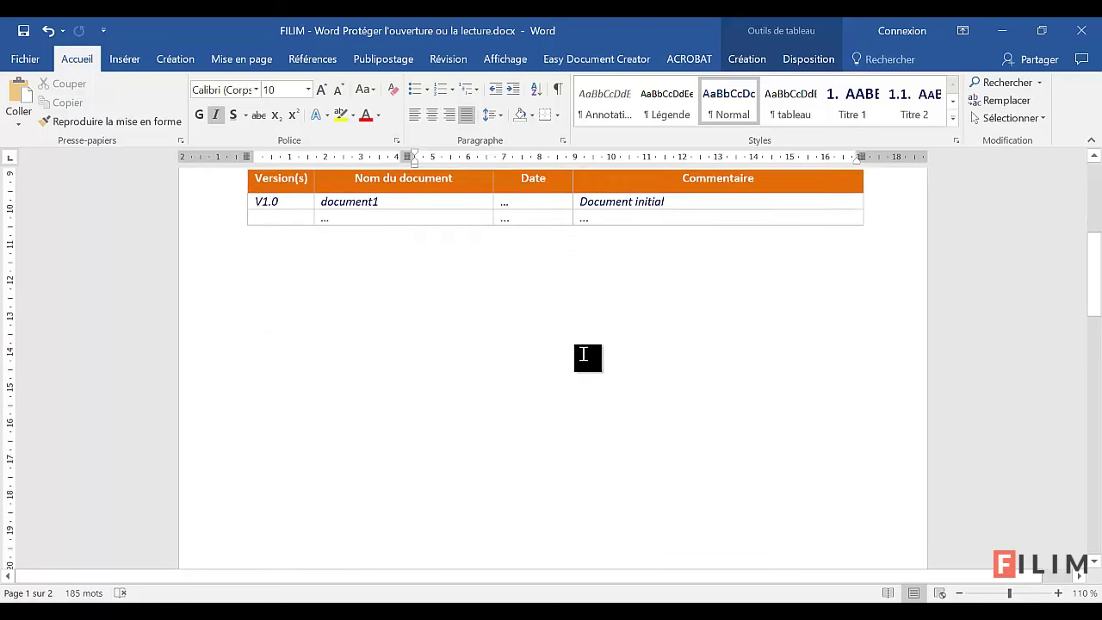
scroll(586, 356, "down", 3)
scroll(586, 357, "down", 5)
scroll(593, 350, "down", 3)
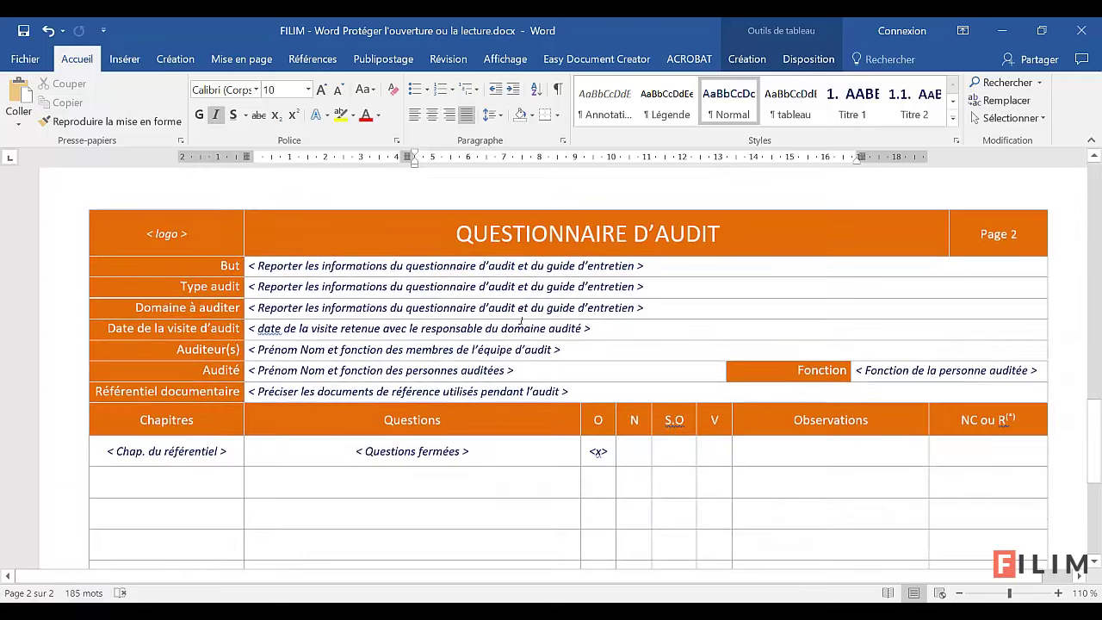
left_click(491, 493)
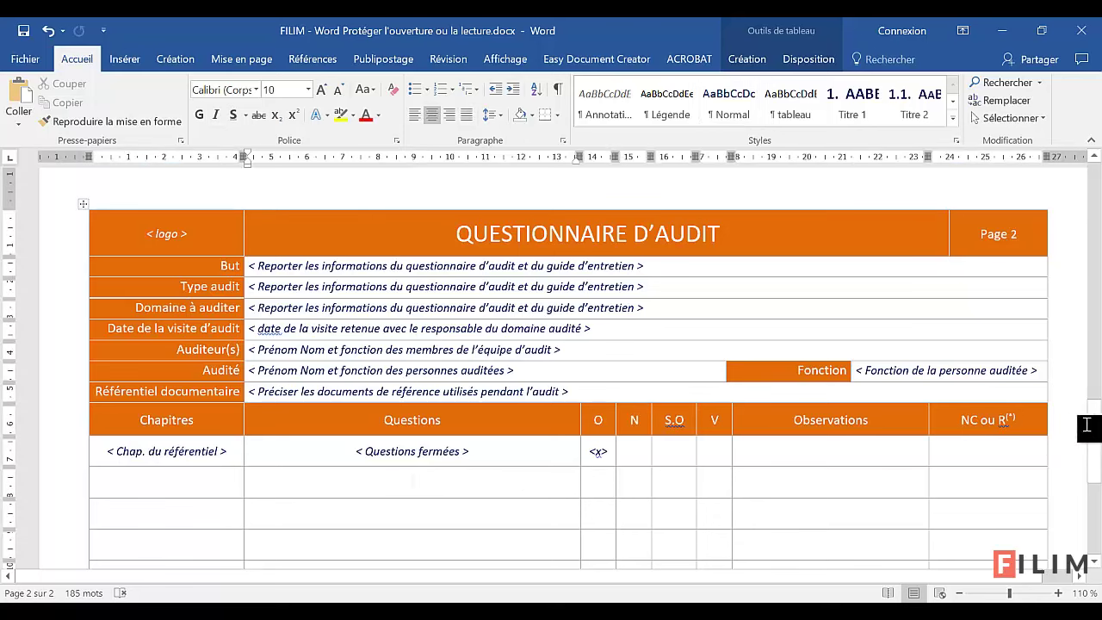
mouse_move(1095, 450)
left_mouse_down()
mouse_move(1095, 496)
mouse_move(1092, 458)
left_mouse_up()
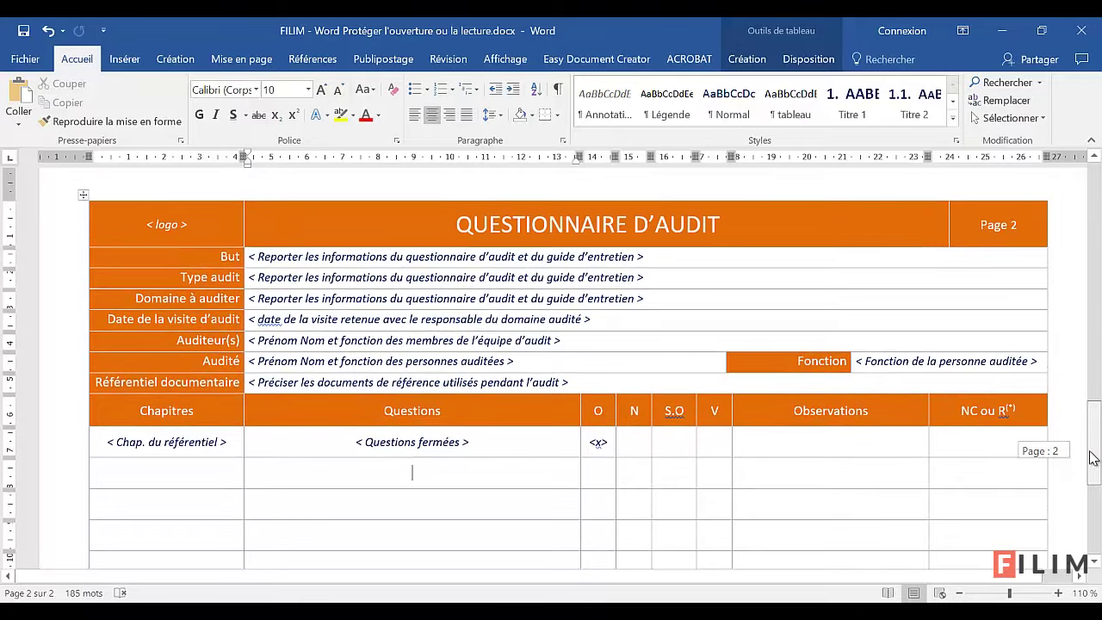
left_click_drag(1092, 458, 1099, 198)
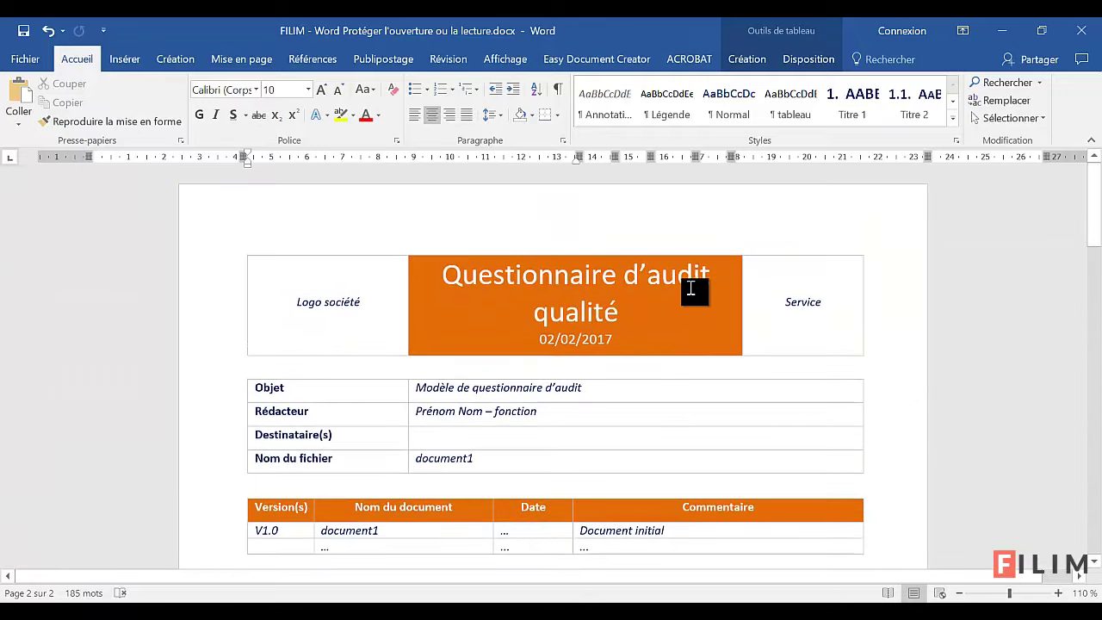
left_click(561, 417)
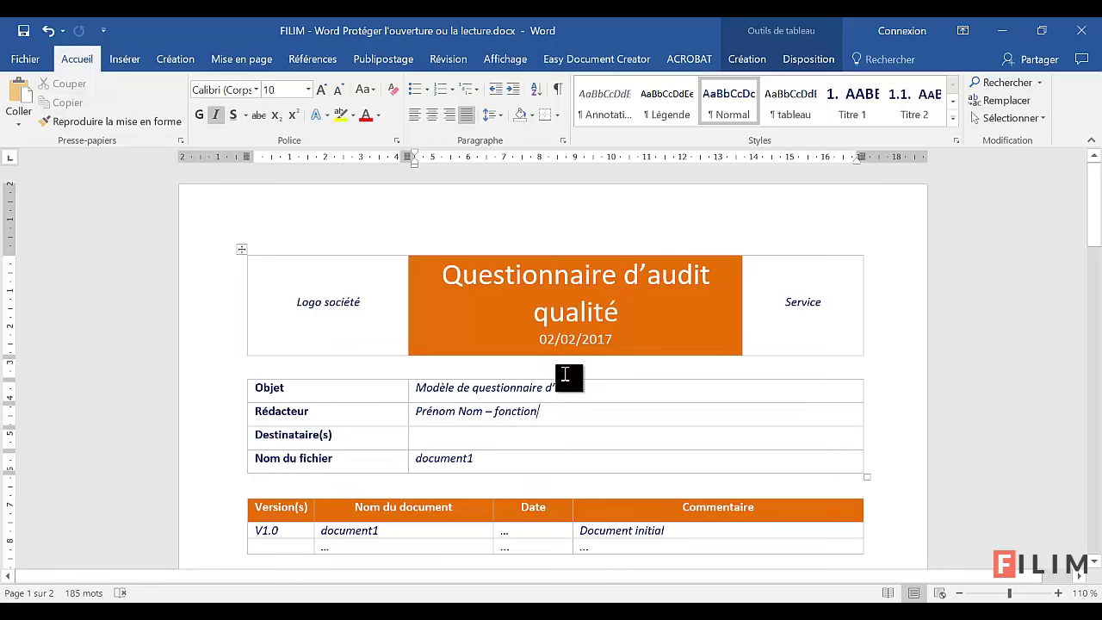
Start a Save As copy in the Desktop's Word protection folder.
left_click(25, 59)
left_click(36, 203)
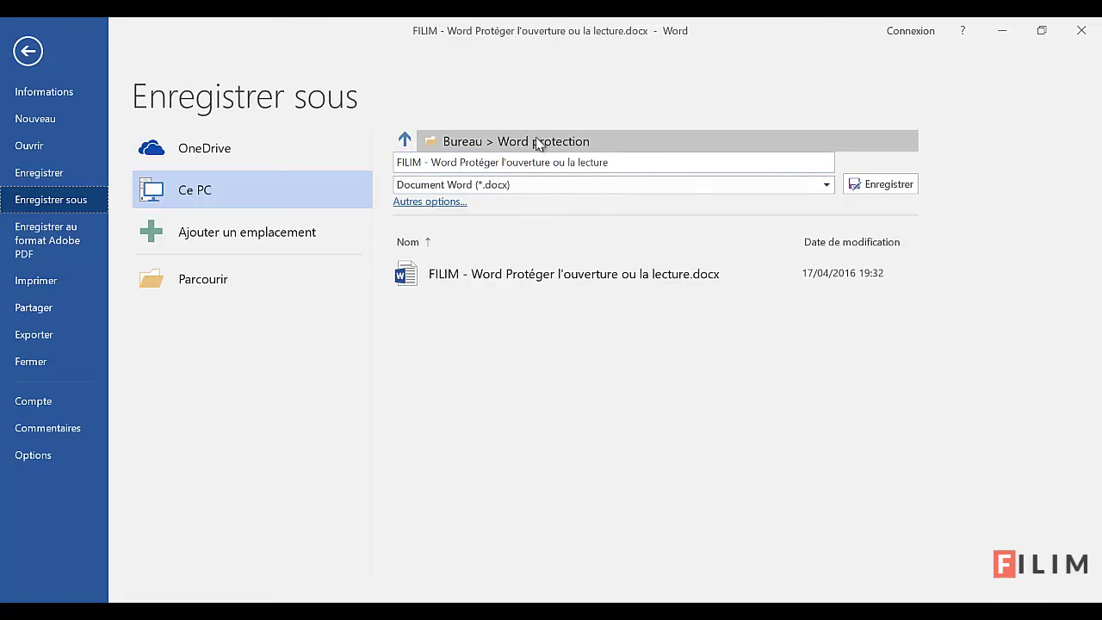
left_click(249, 284)
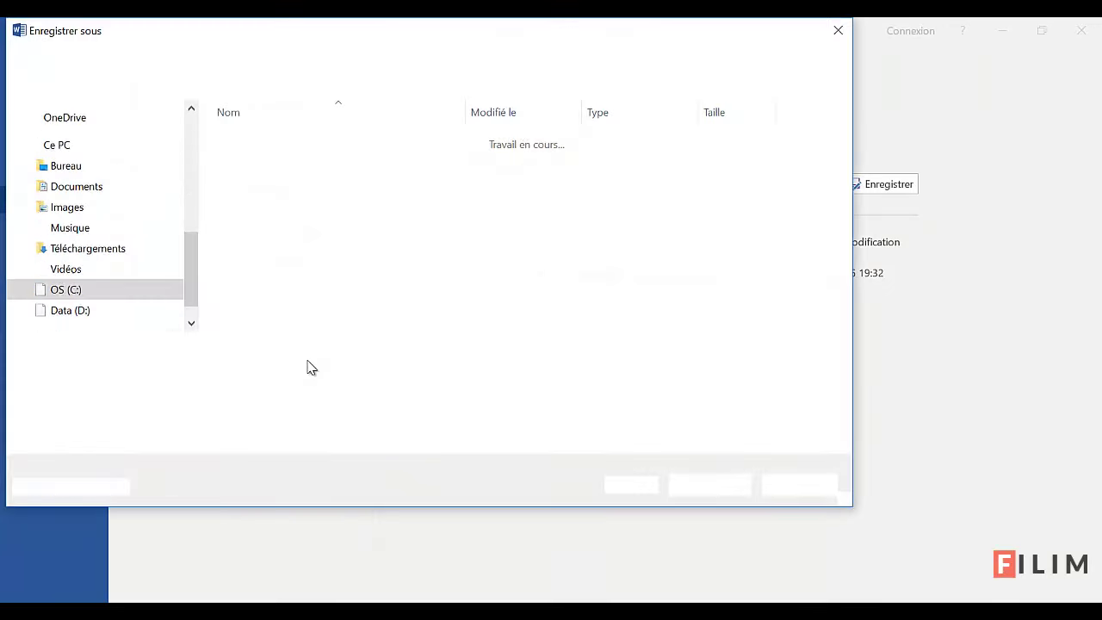
left_click(138, 197)
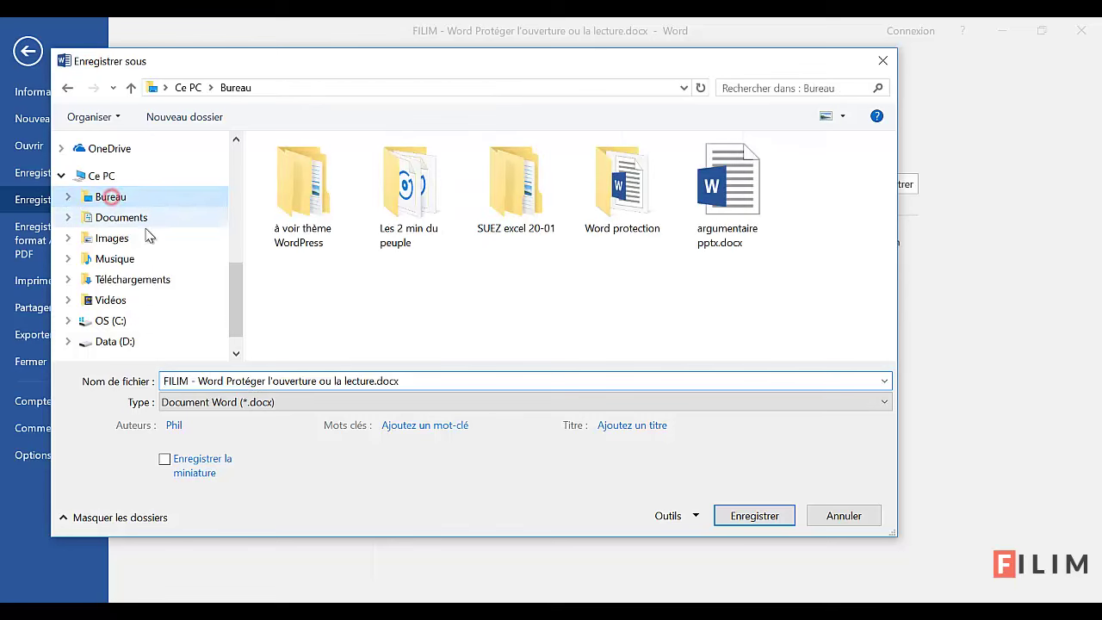
double_click(617, 185)
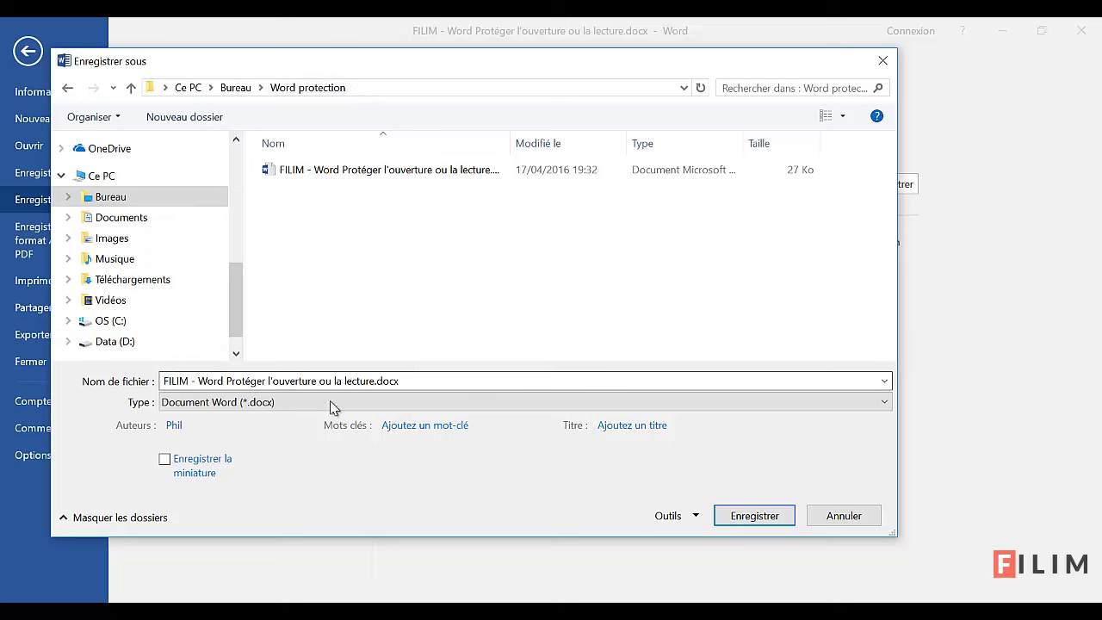
Add ' - protégé' to the file name just before .docx.
left_click(401, 381)
type("-")
left_click(383, 381)
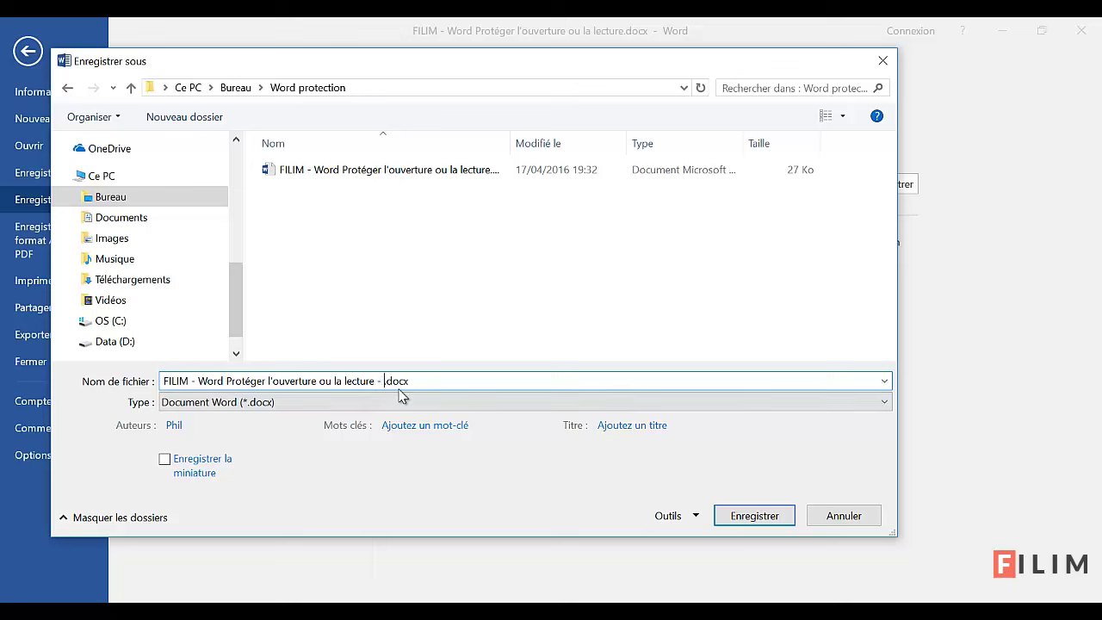
type("protégé")
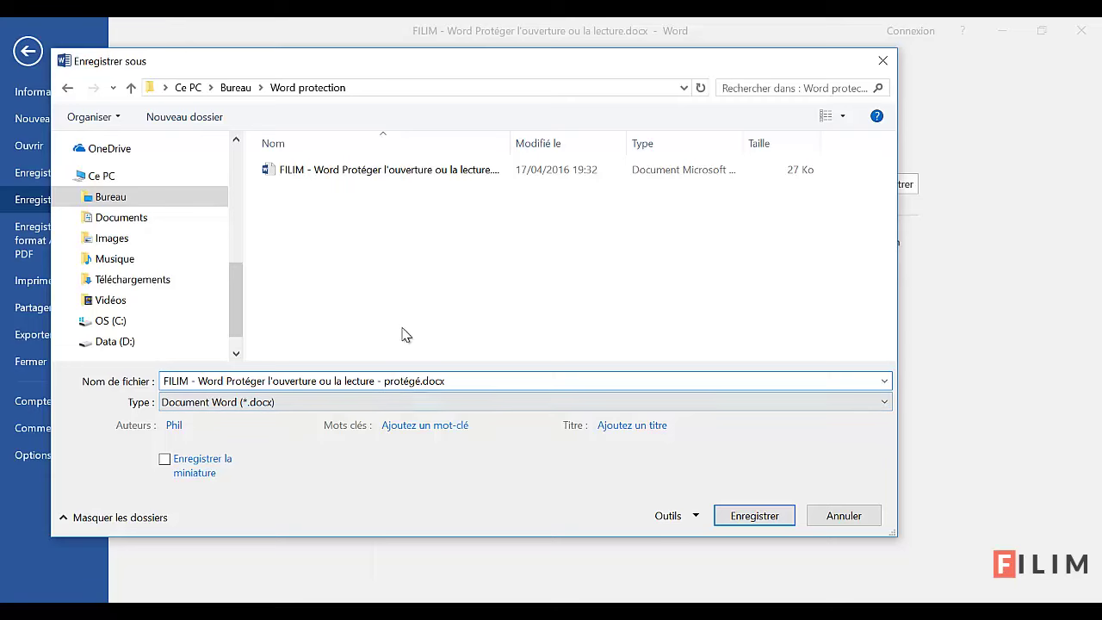
left_click_drag(470, 66, 551, 71)
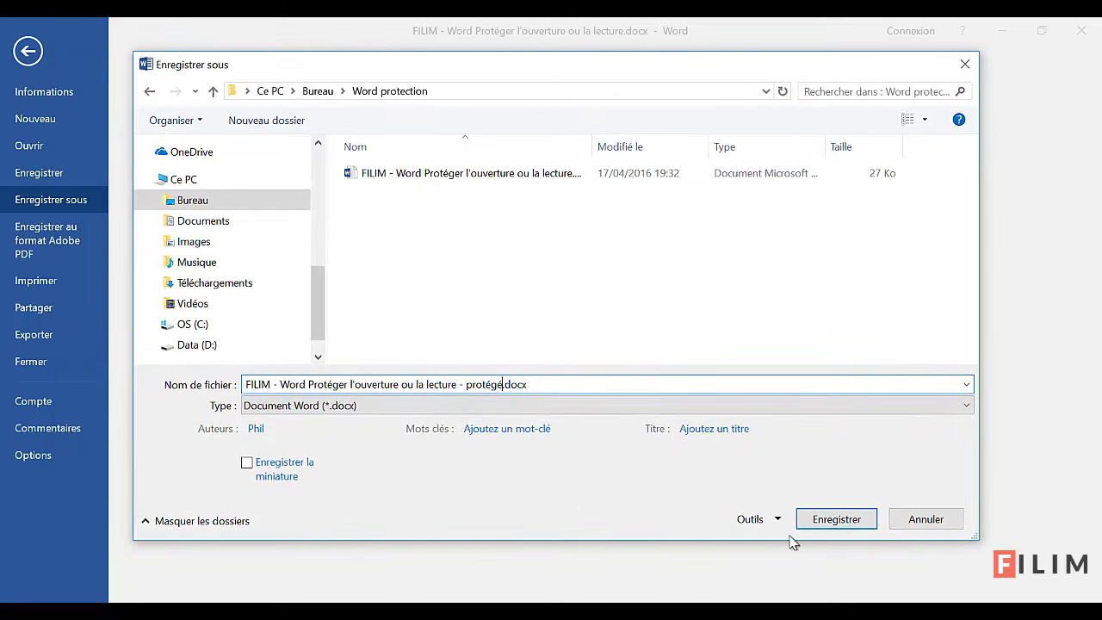
Set a password to open the copy in General Options and confirm it by retyping.
left_click(777, 519)
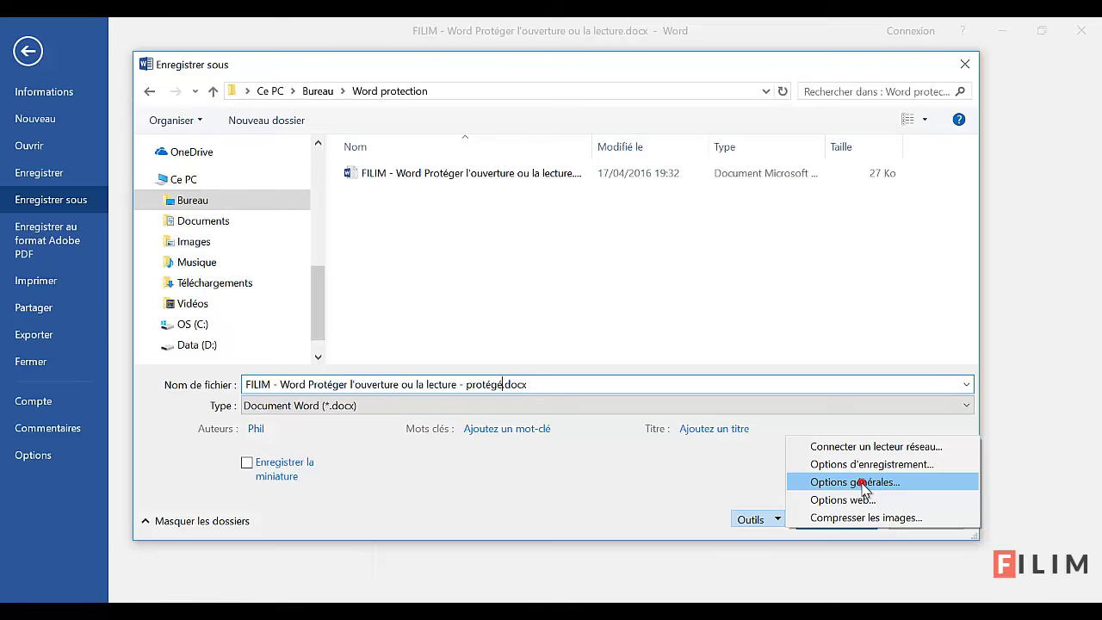
left_click(862, 483)
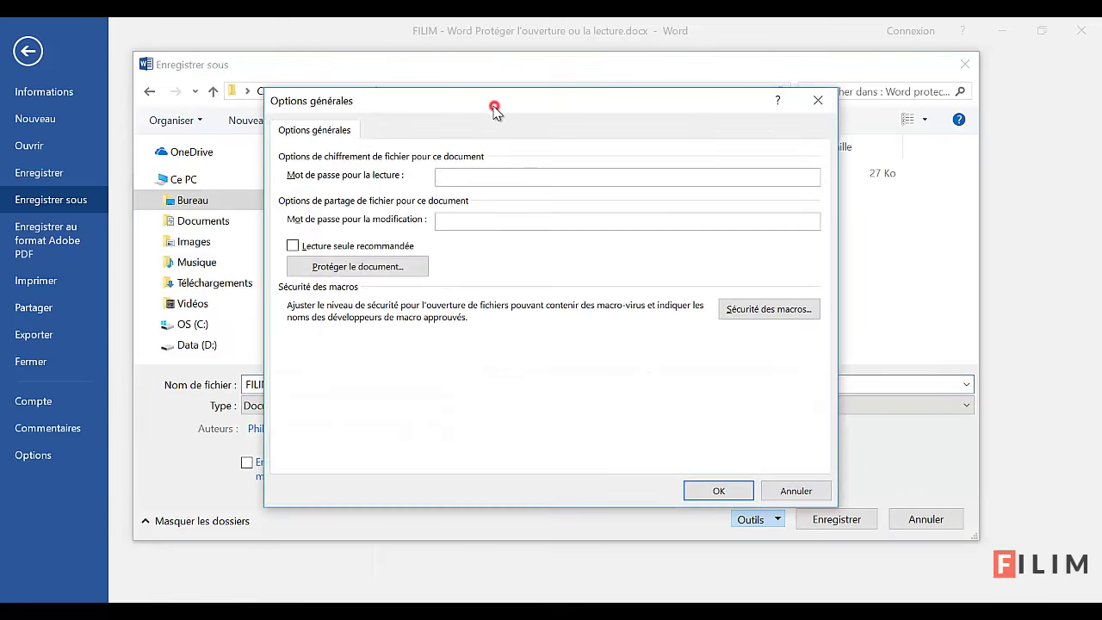
left_click_drag(493, 102, 453, 101)
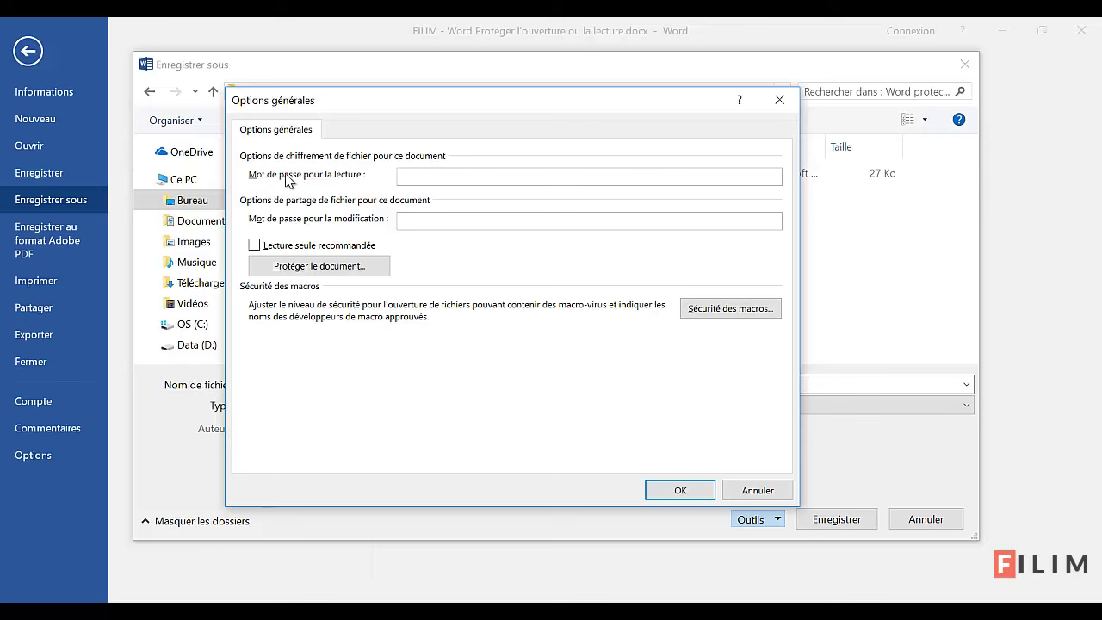
left_click(433, 176)
left_click(417, 175)
left_click(681, 491)
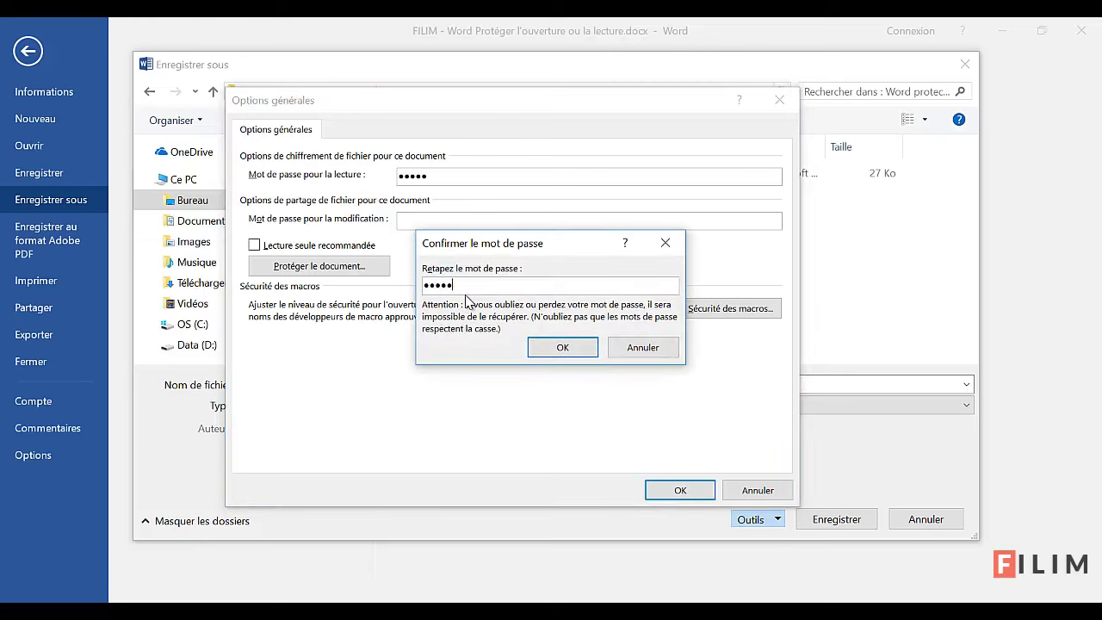
left_click(543, 347)
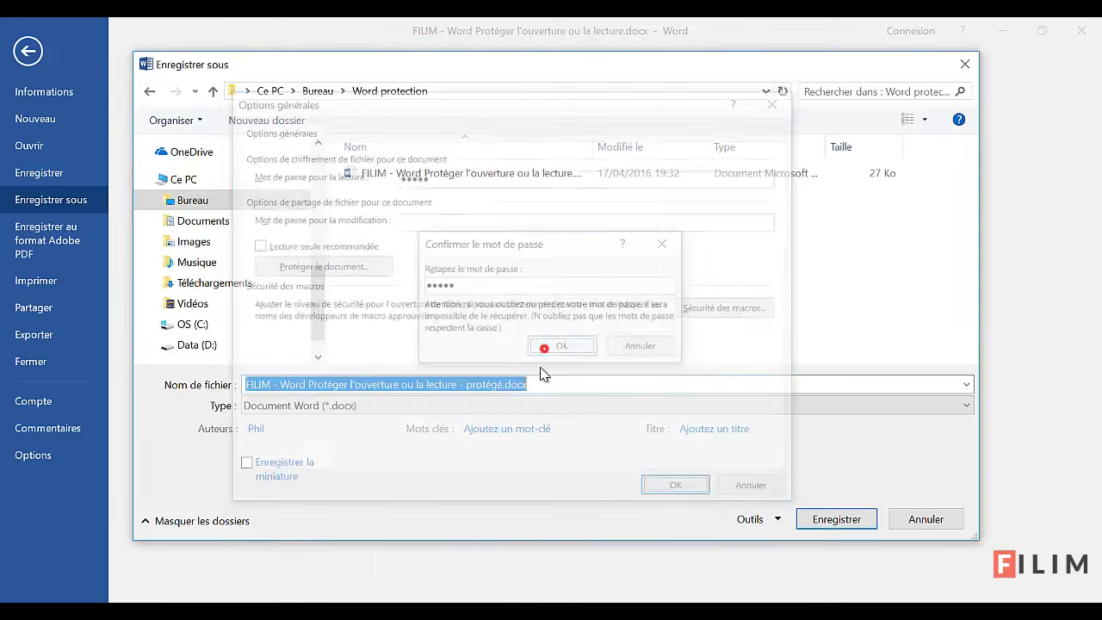
left_click(822, 523)
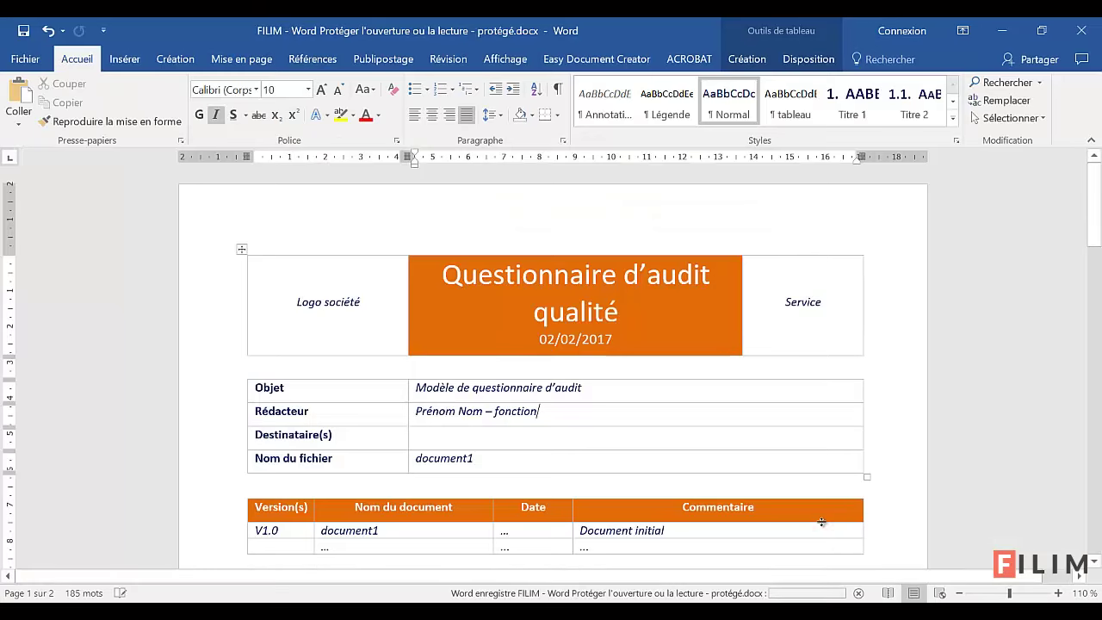
left_click(1081, 31)
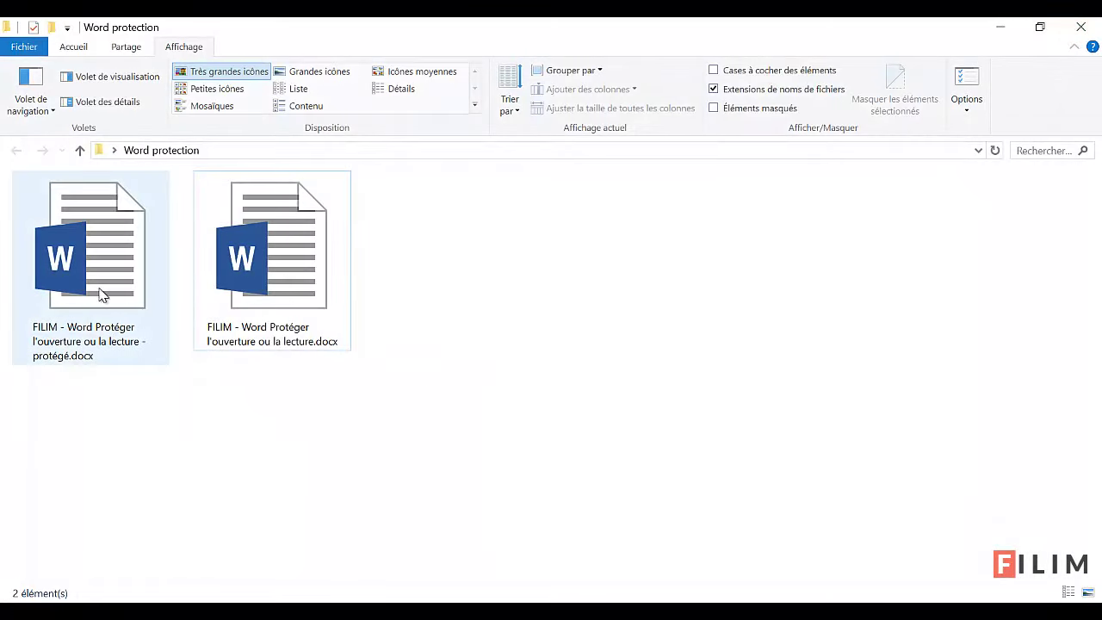
left_click(100, 285)
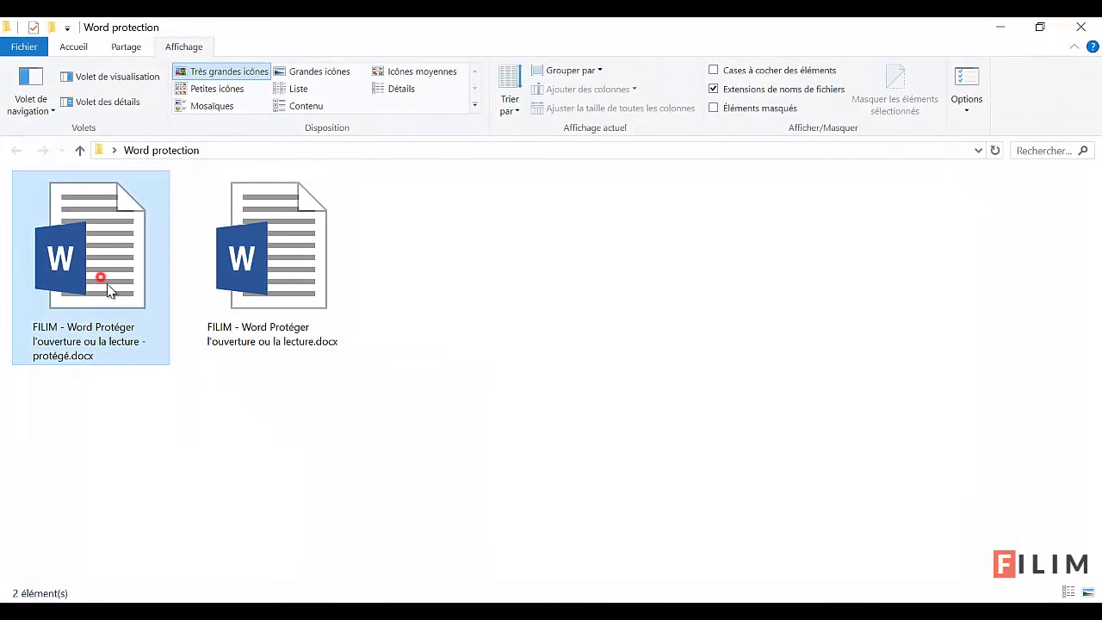
left_click(262, 271)
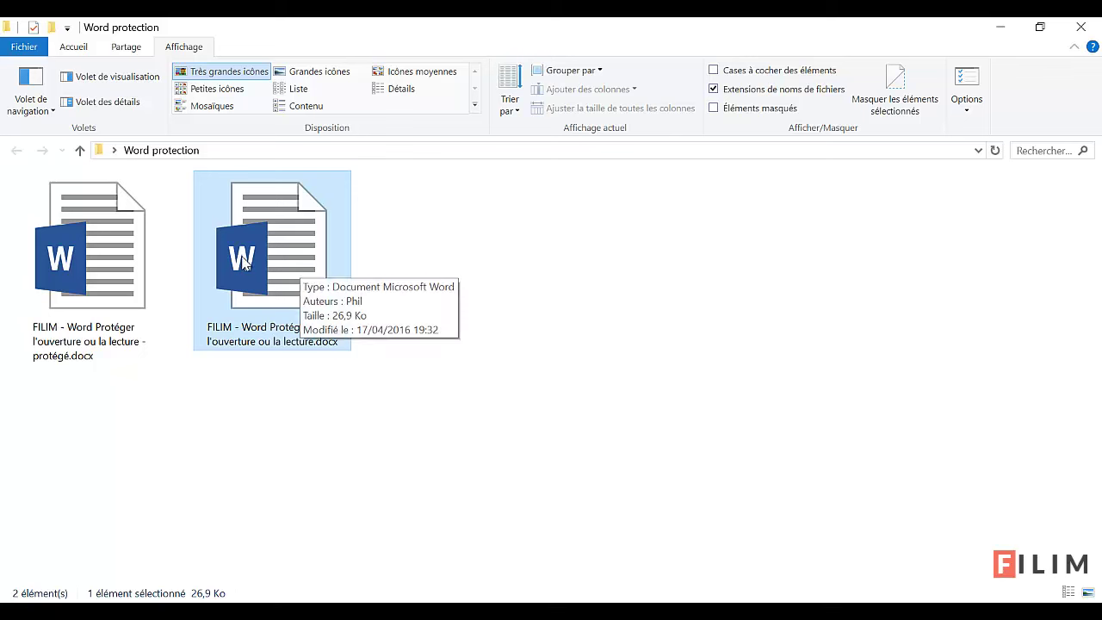
left_click(119, 257)
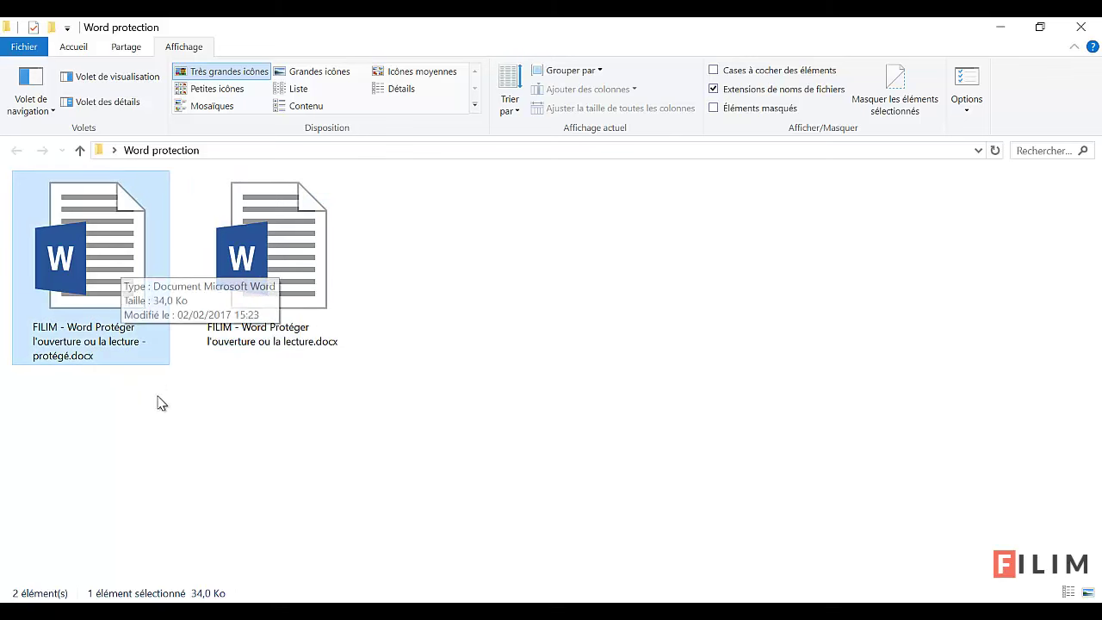
double_click(109, 271)
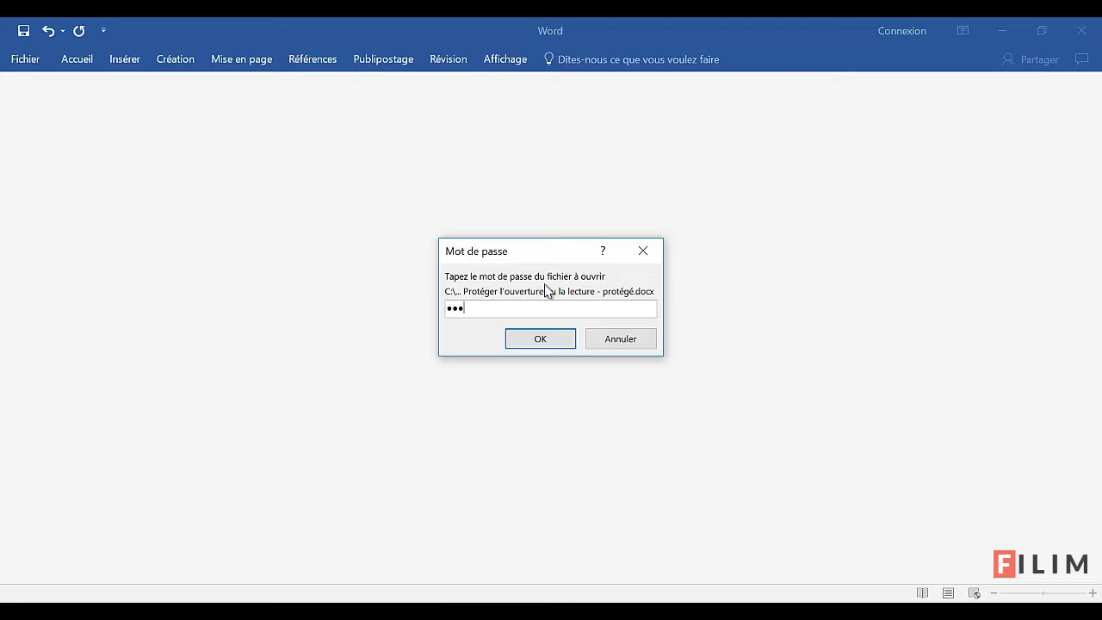
key("Return")
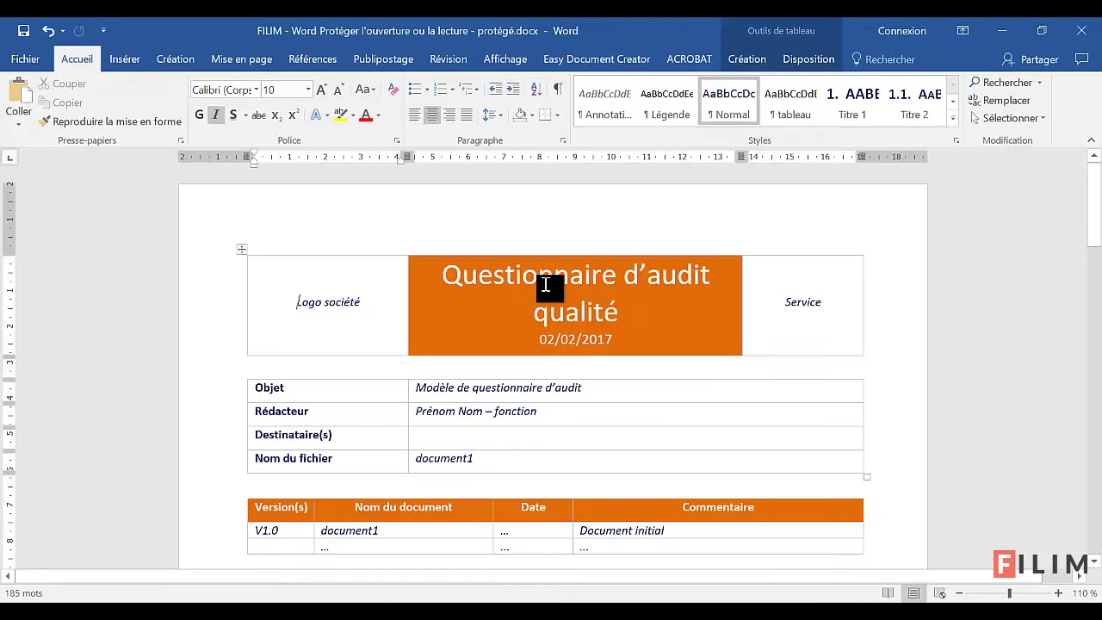
left_click(1081, 30)
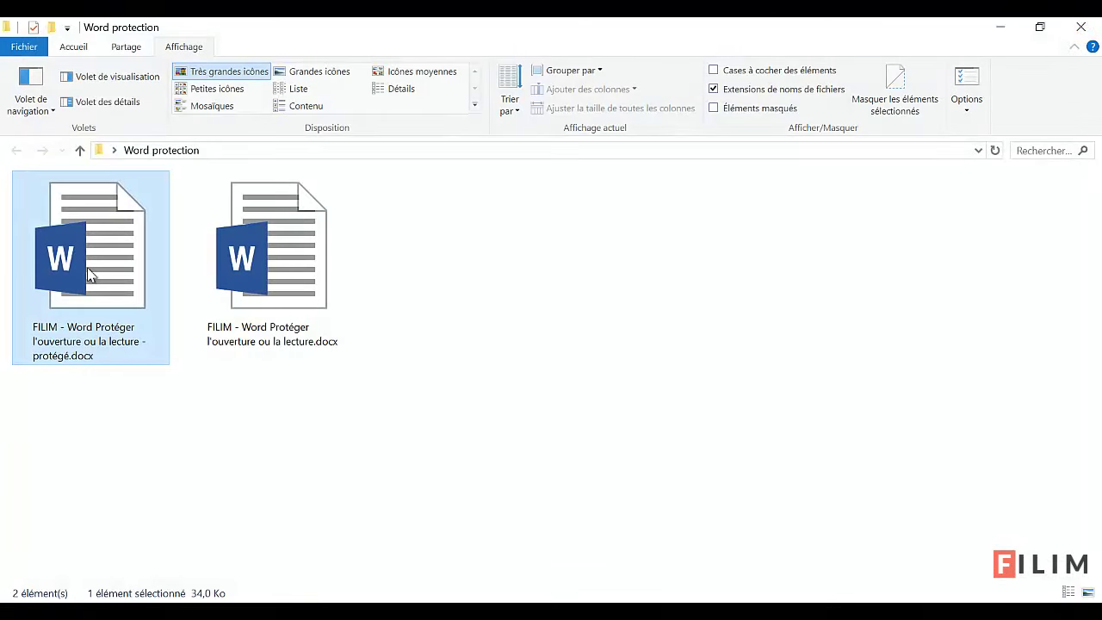
Delete the protégé copy in Explorer and reopen the original questionnaire .docx in Word.
right_click(90, 267)
left_click(147, 546)
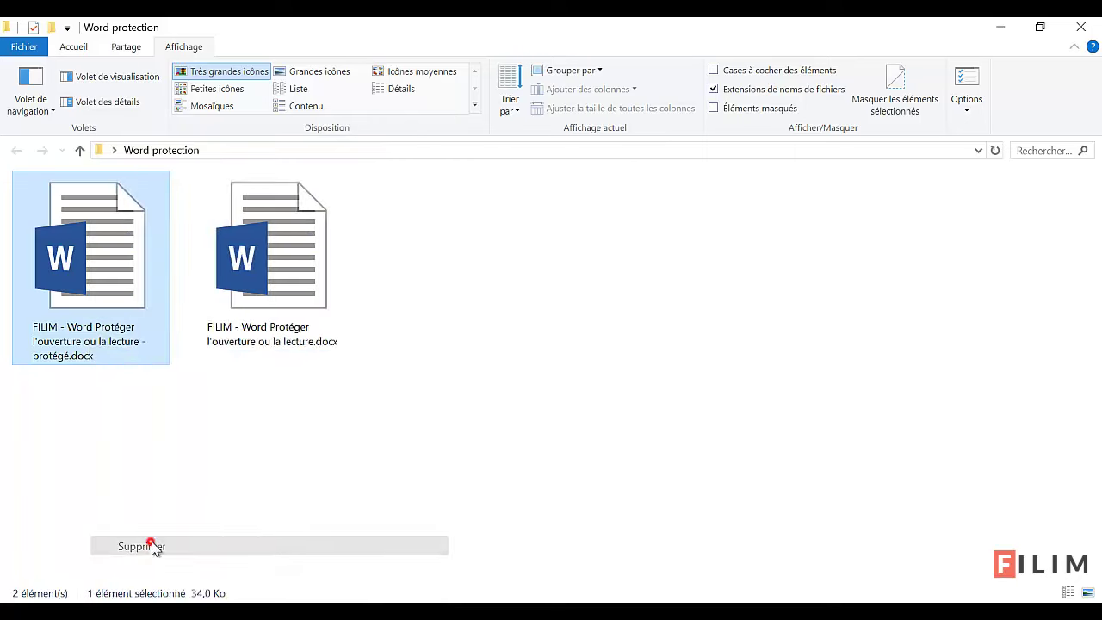
mouse_move(90, 258)
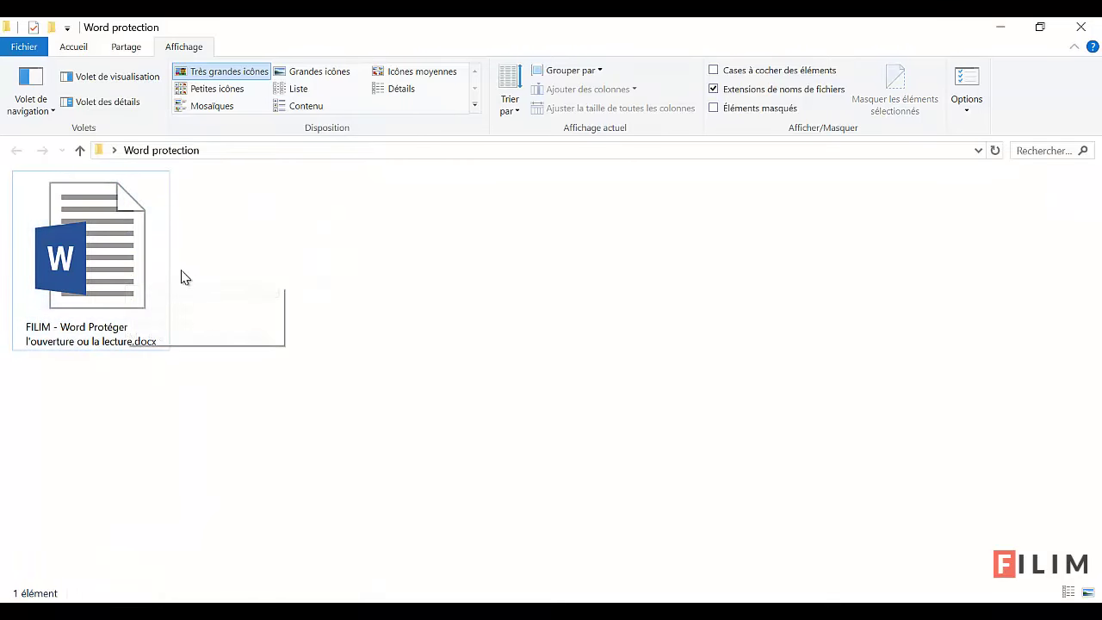
double_click(120, 281)
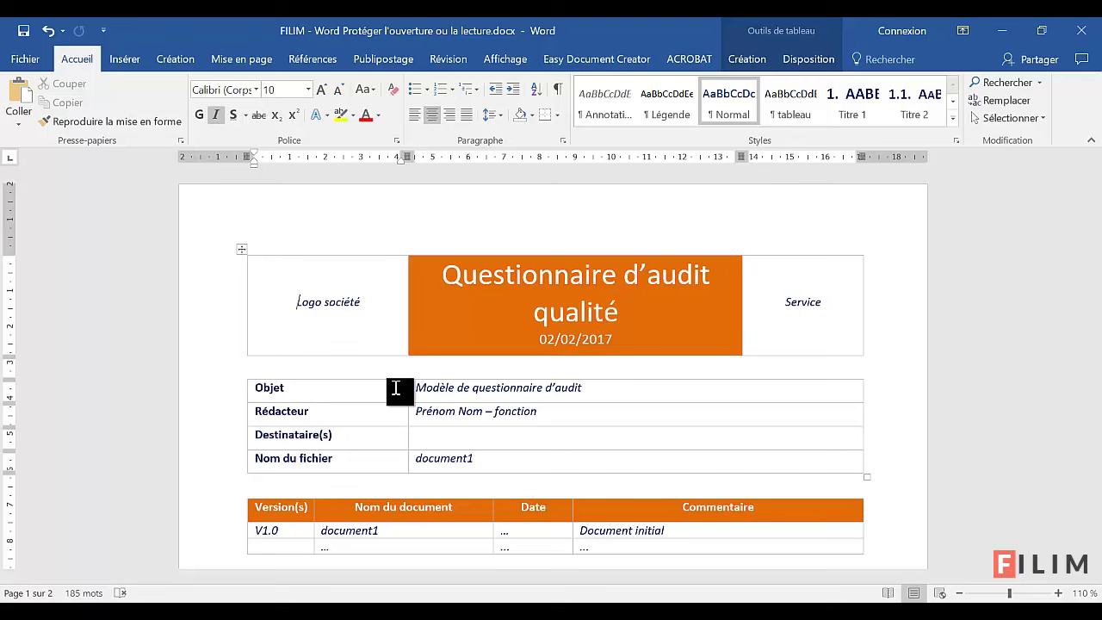
Start a Save As copy in the Word protection folder and check its path.
left_click(25, 59)
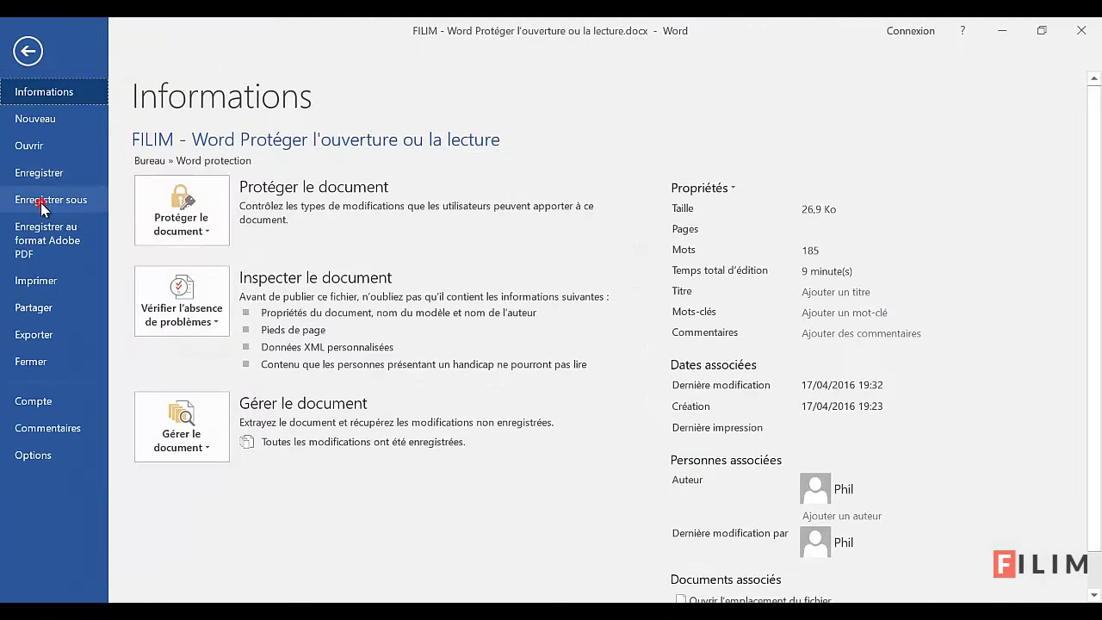
left_click(40, 203)
left_click(199, 282)
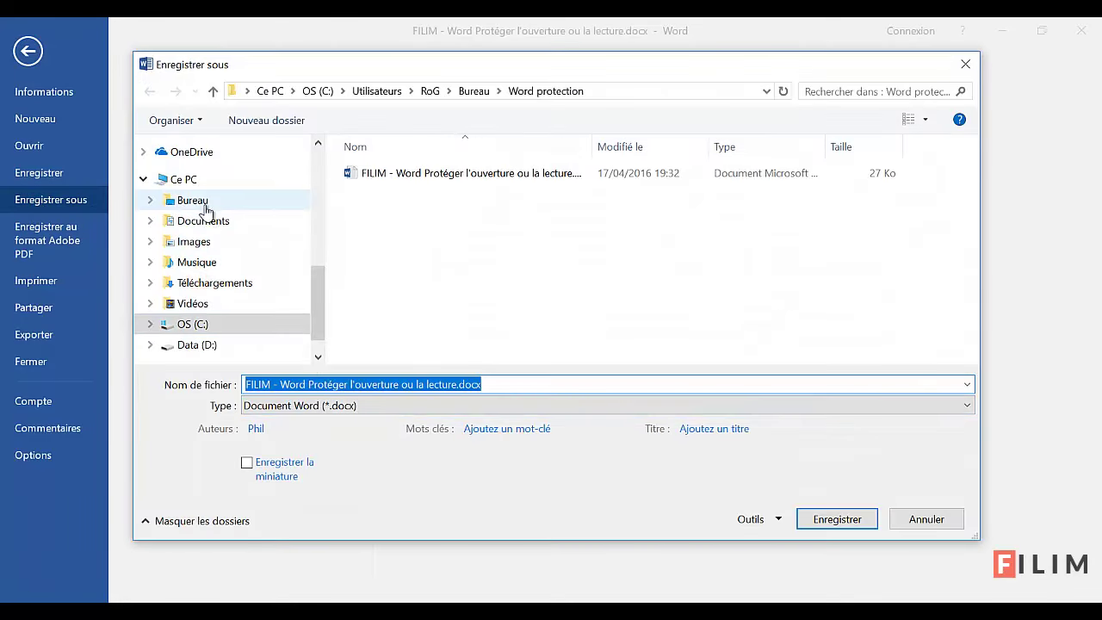
left_click(487, 270)
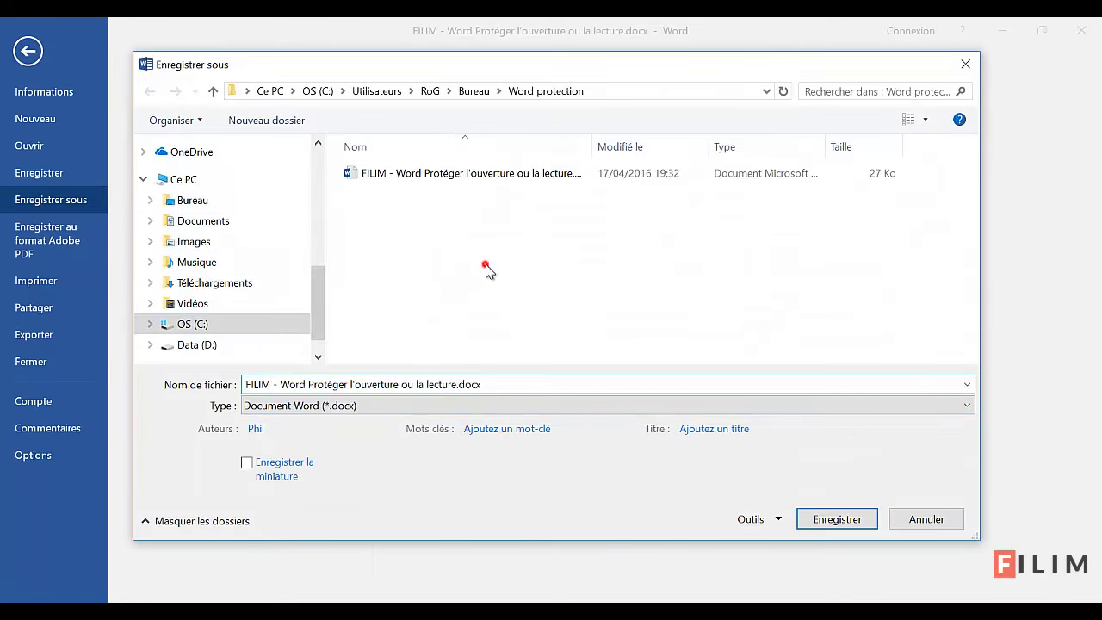
left_click(637, 90)
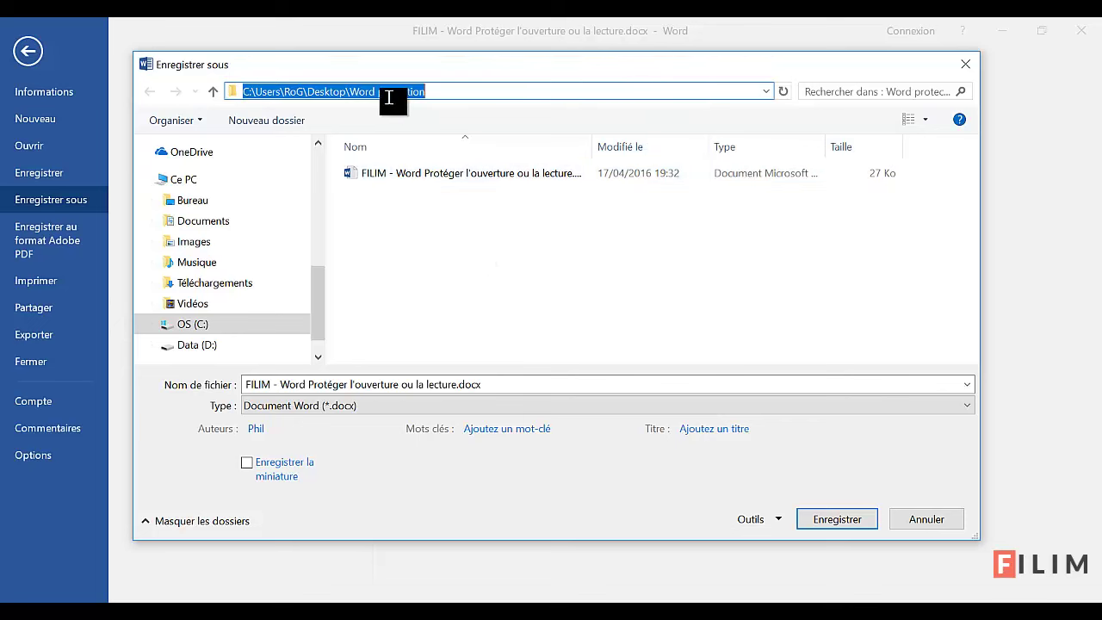
left_click(555, 236)
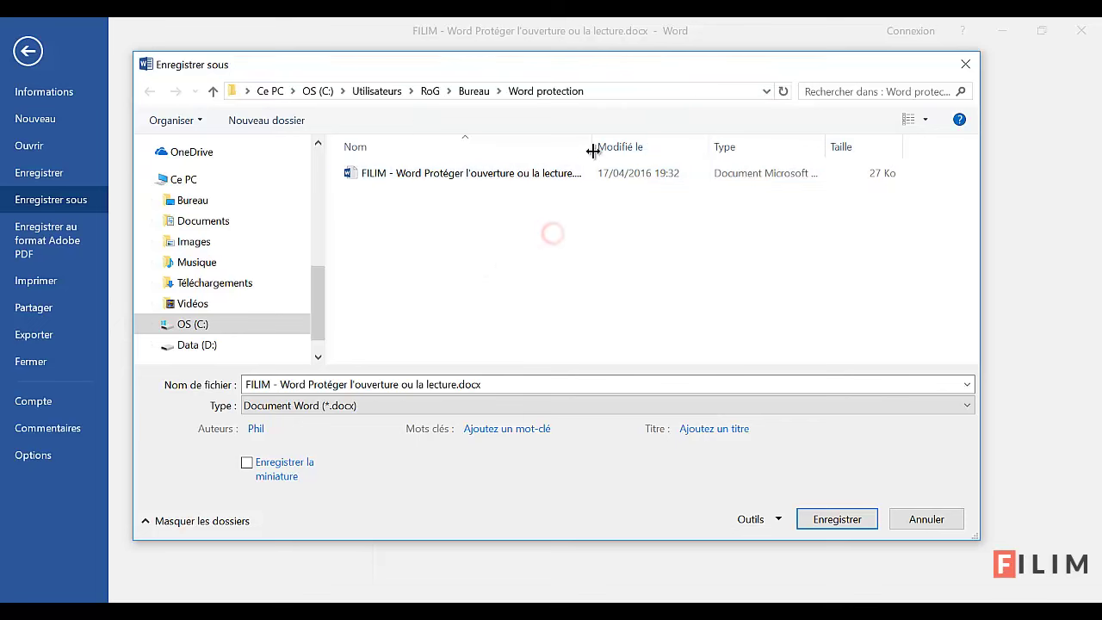
Add ' - protégé modif' to the file name before the .docx extension.
left_click(456, 387)
left_click(456, 386)
type("-")
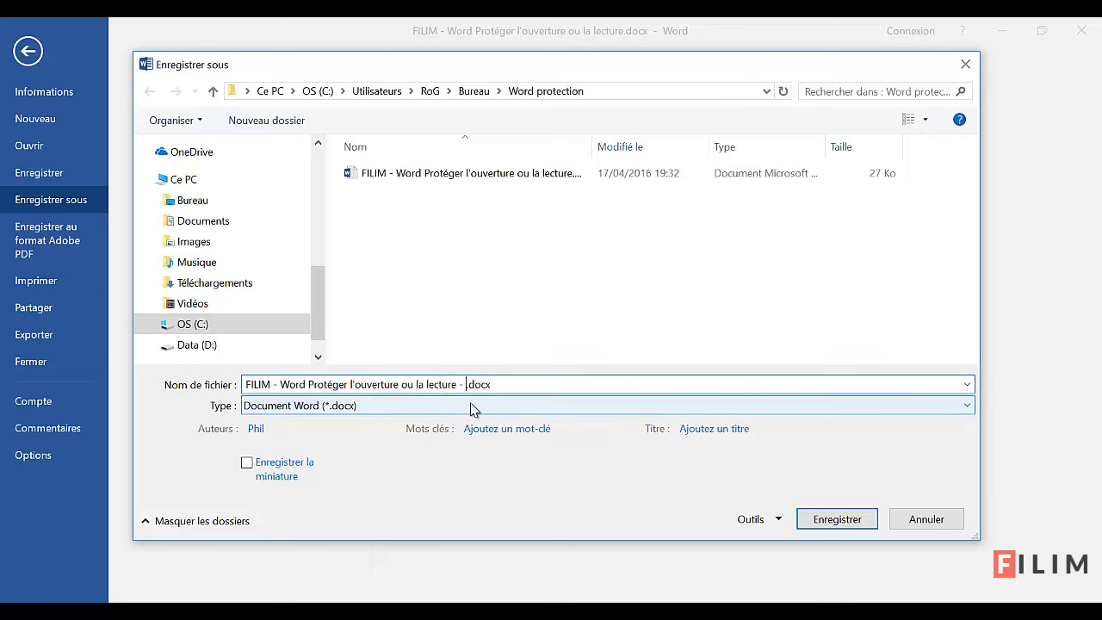
type("protégé mo")
type("dif")
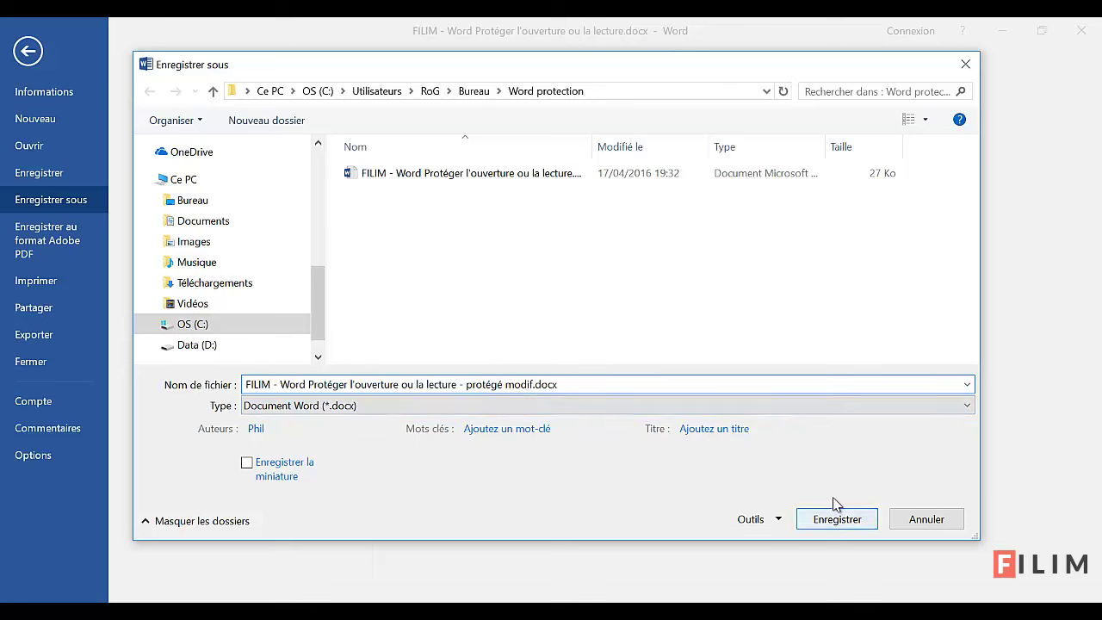
left_click(778, 519)
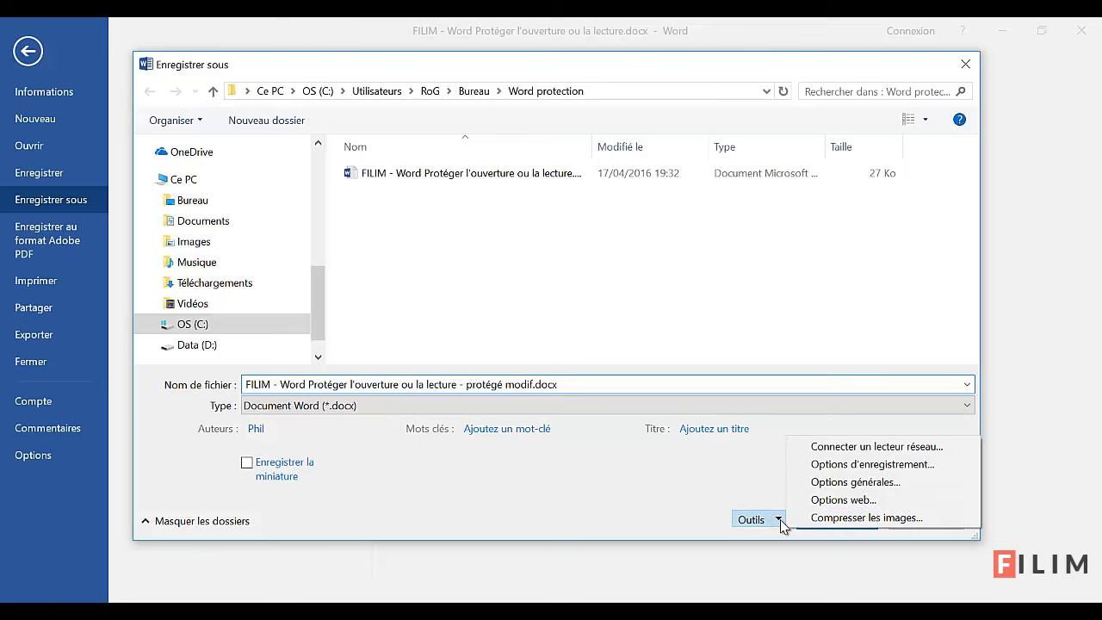
Add a confirmed password to modify, recommend read-only, and save the protégé modif copy.
left_click(819, 482)
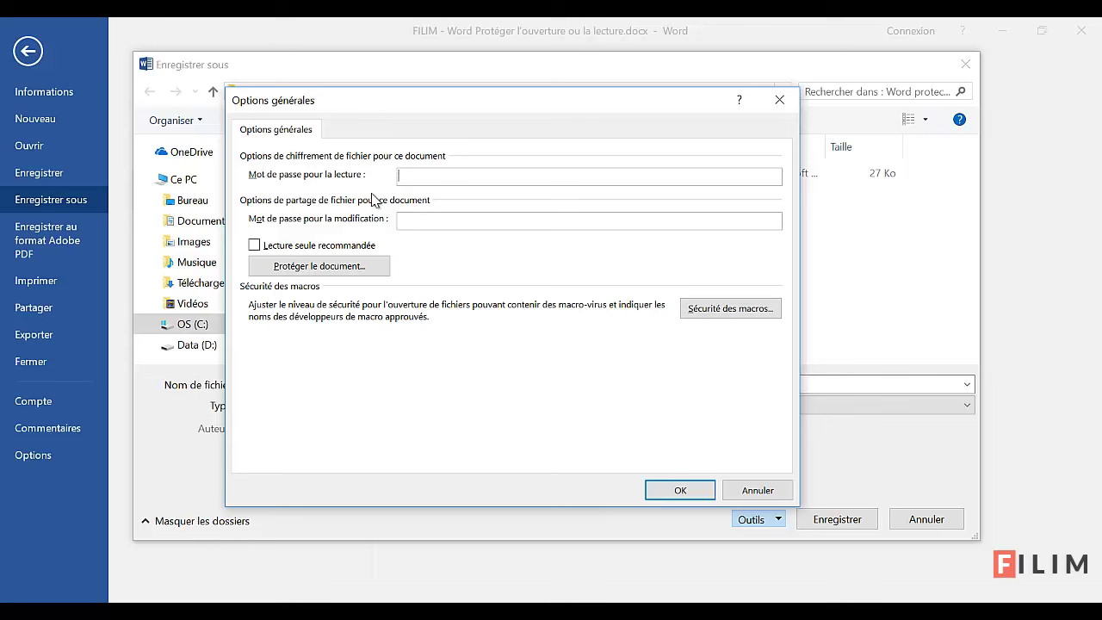
left_click(431, 218)
left_click(256, 246)
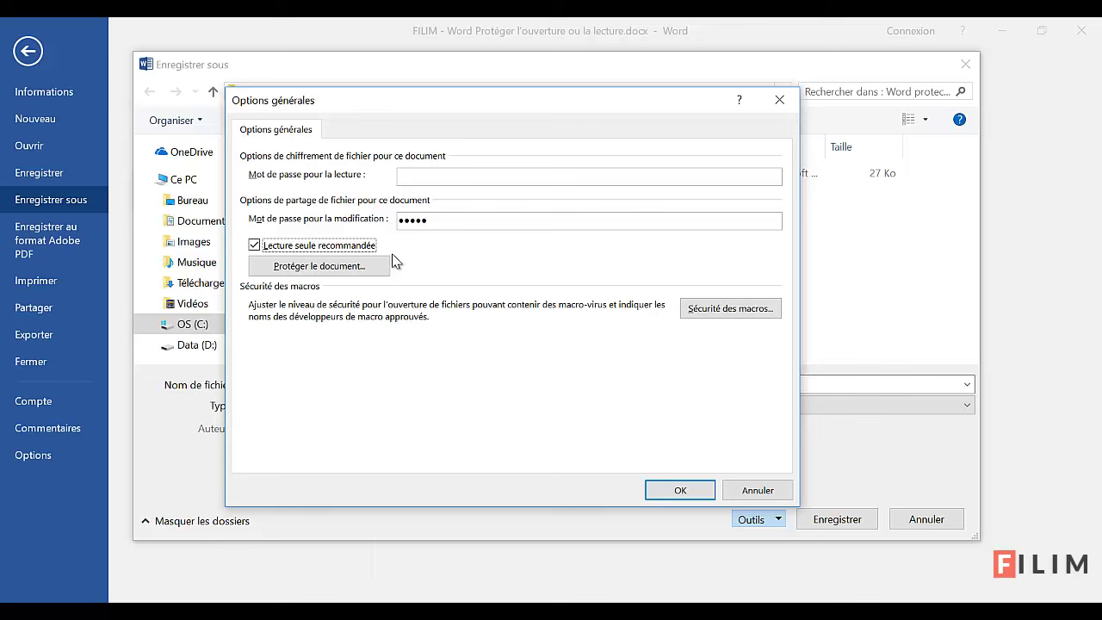
left_click(677, 493)
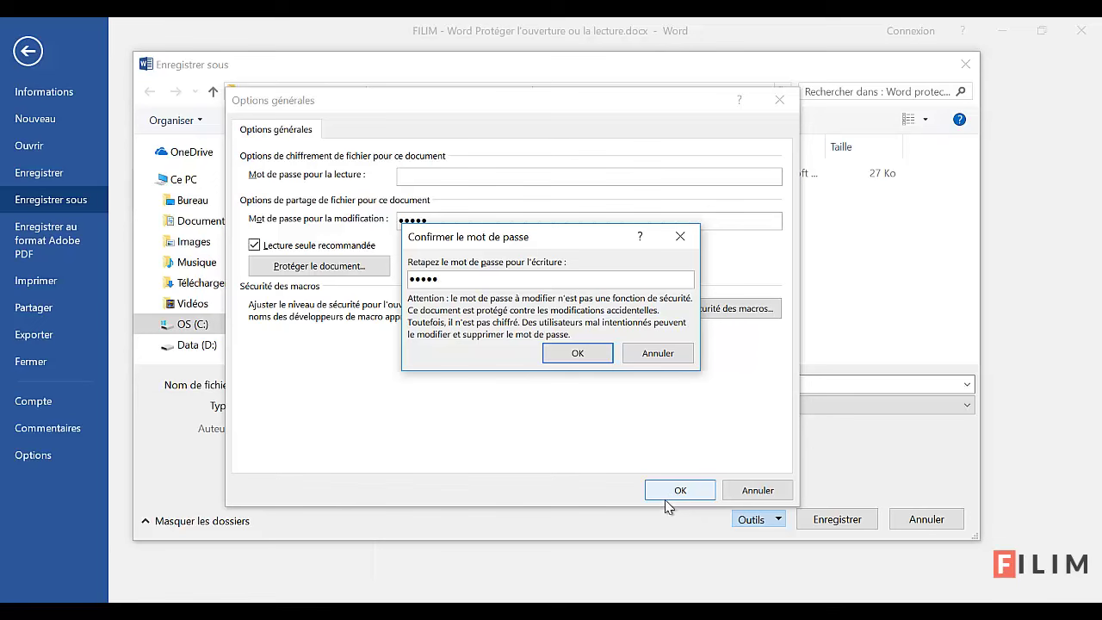
left_click(575, 353)
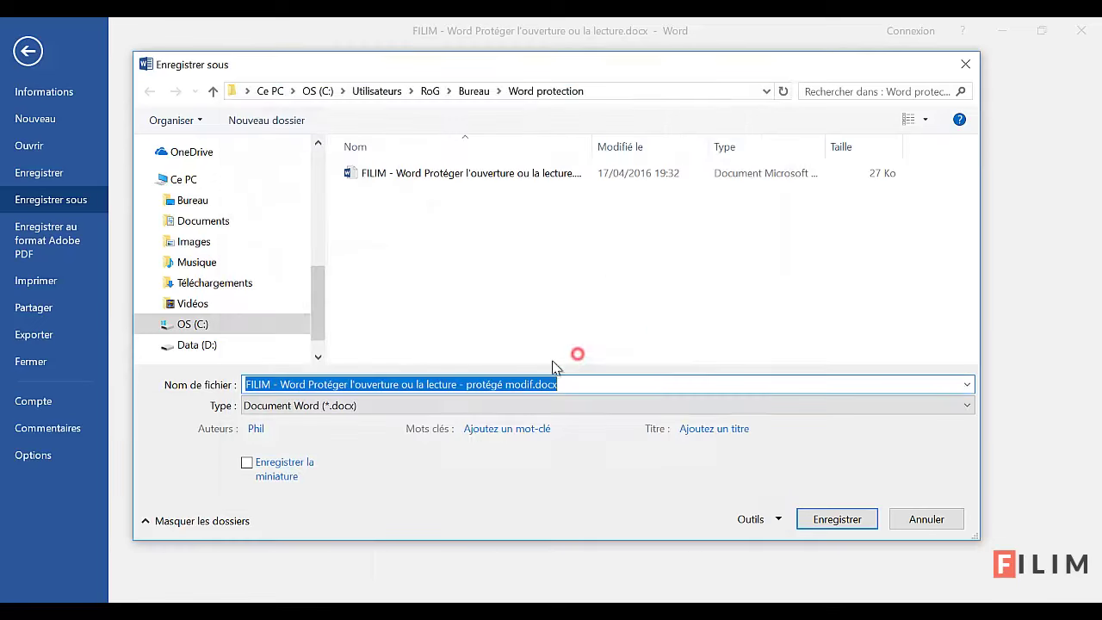
left_click(846, 520)
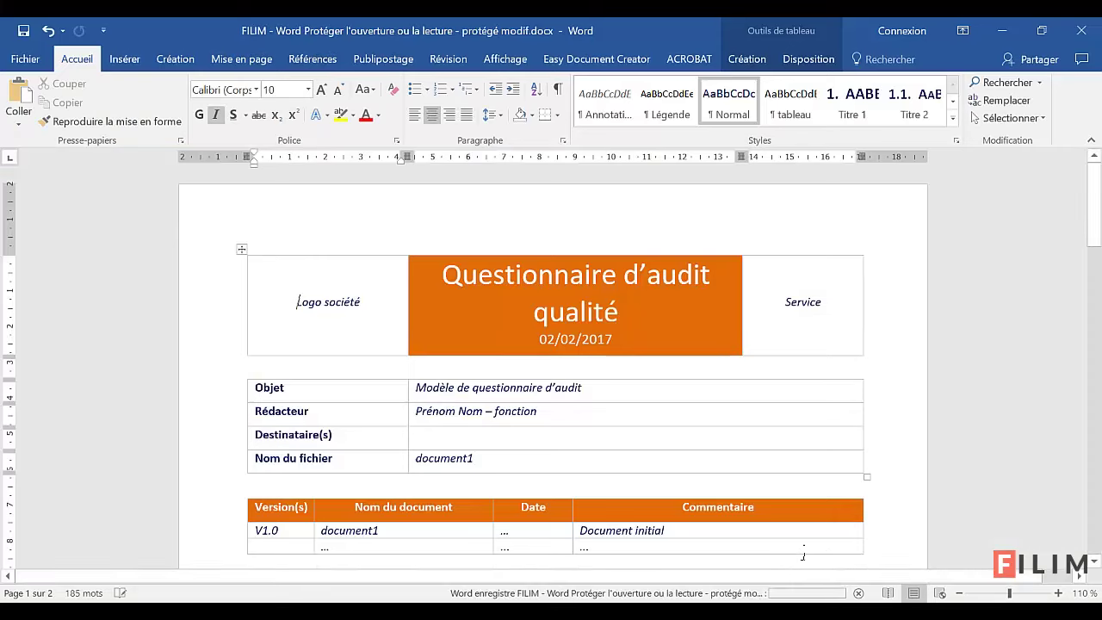
Close Word and reopen '- protégé modif.docx' from the Word protection folder.
left_click(1082, 31)
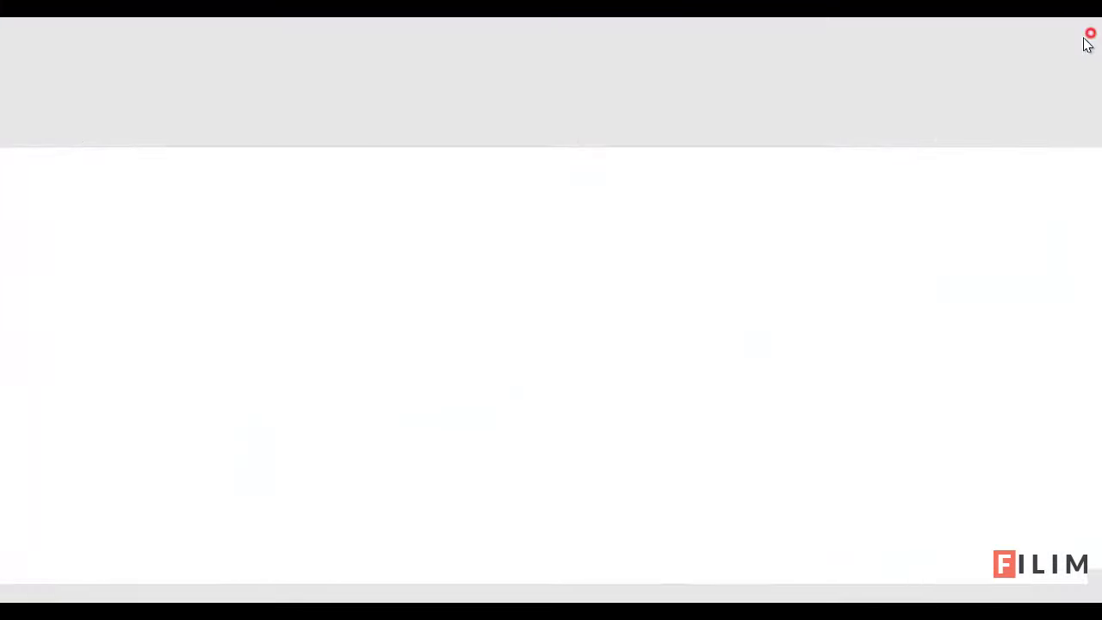
left_click(108, 360)
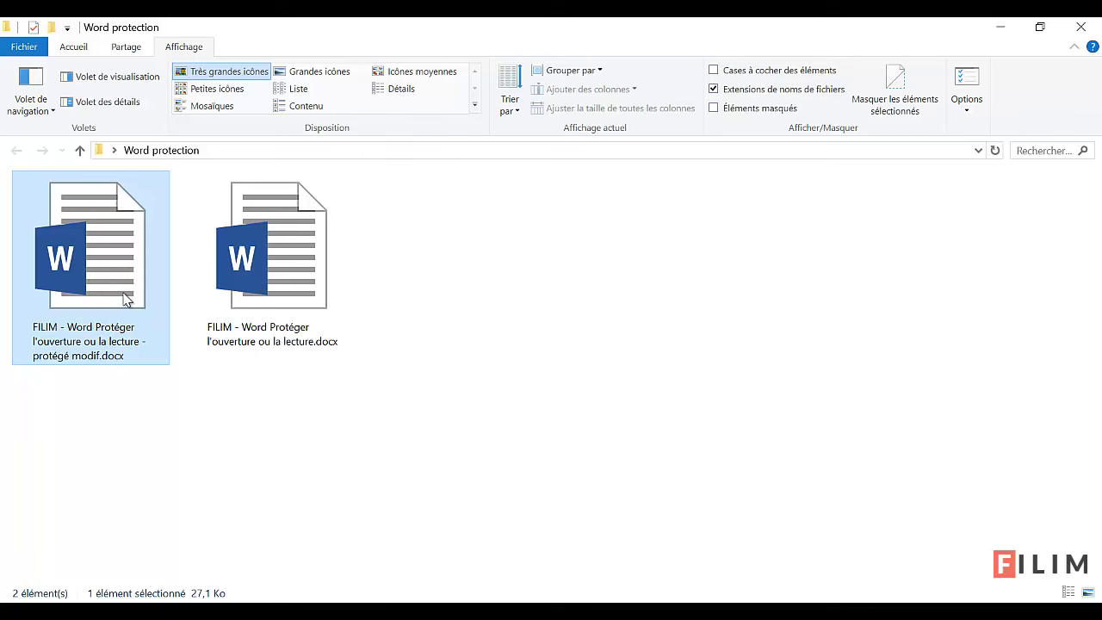
double_click(124, 296)
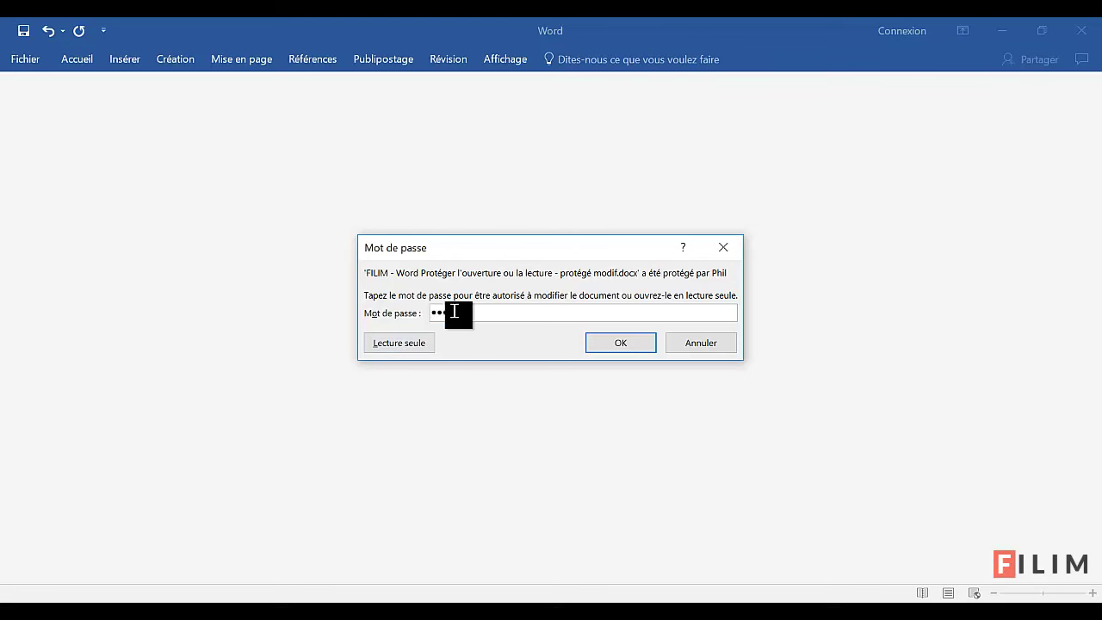
Open the copy with its modification password, then close it and reopen it read-only.
left_click(633, 343)
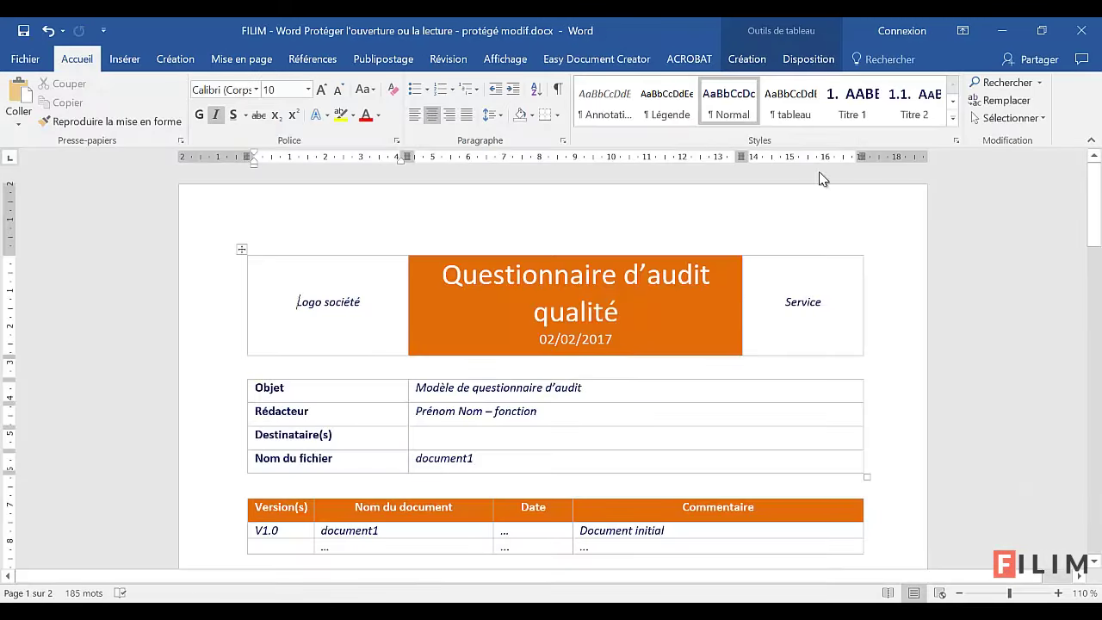
left_click(1081, 31)
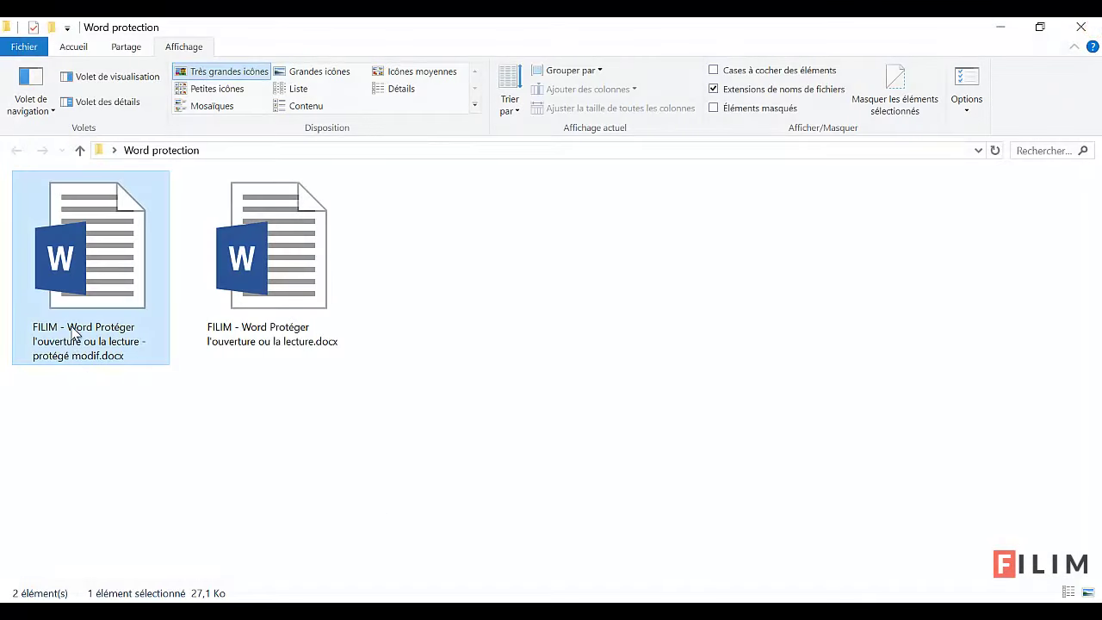
double_click(76, 333)
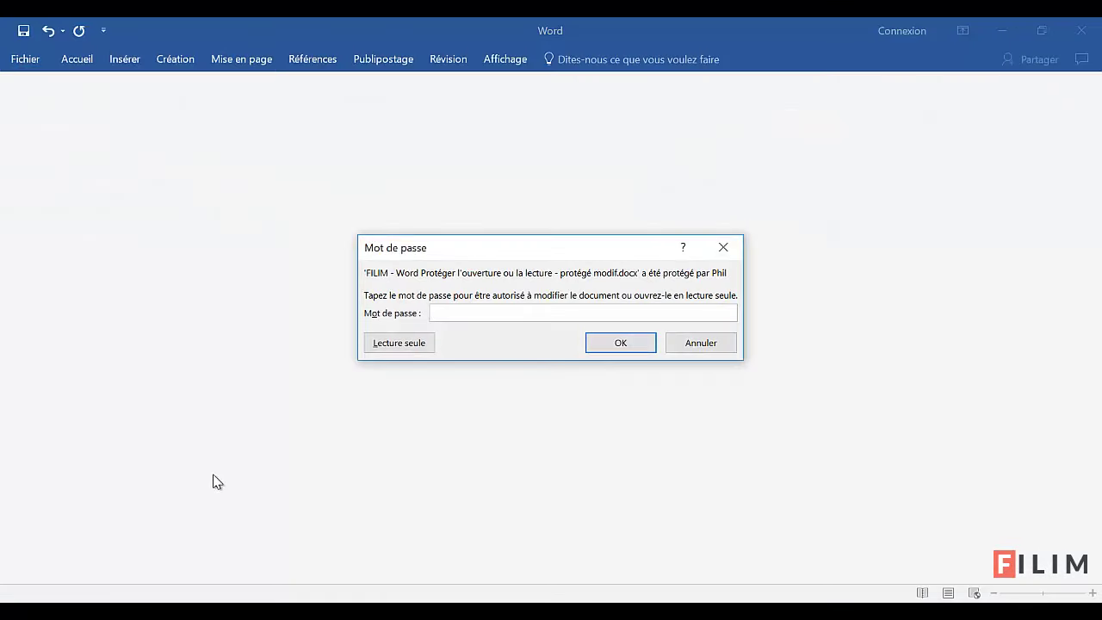
left_click(419, 348)
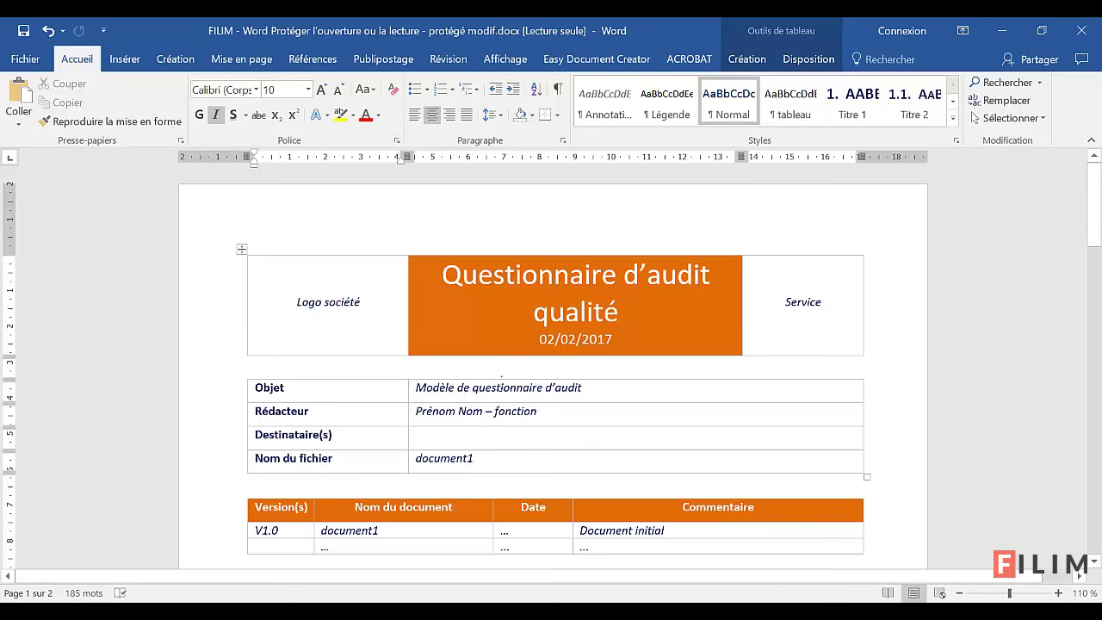
Replace 'document1' with 'Document 2' in the version table's Nom du document cell.
scroll(527, 379, "down", 2)
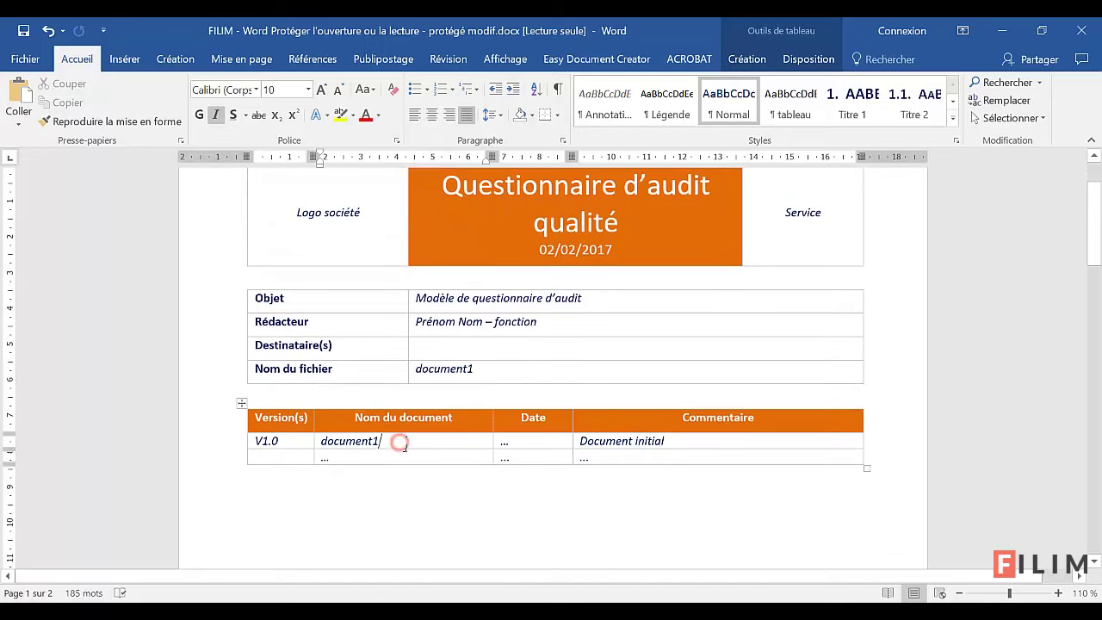
key("ctrl+shift+Left")
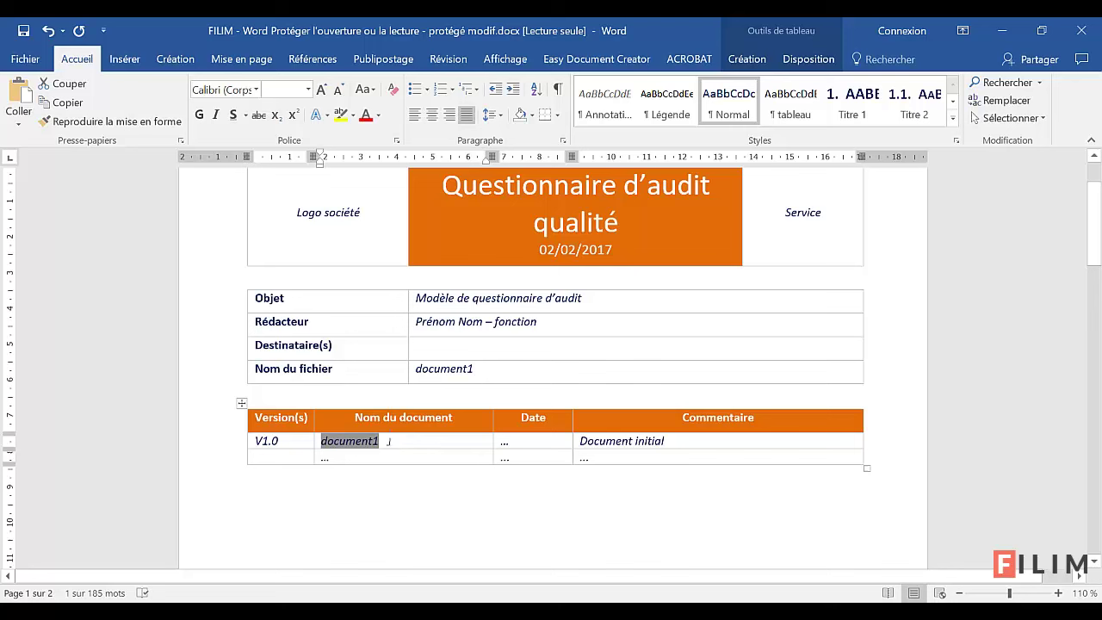
left_click(394, 441)
key("ctrl+shift+Left")
key("Delete")
type("doc")
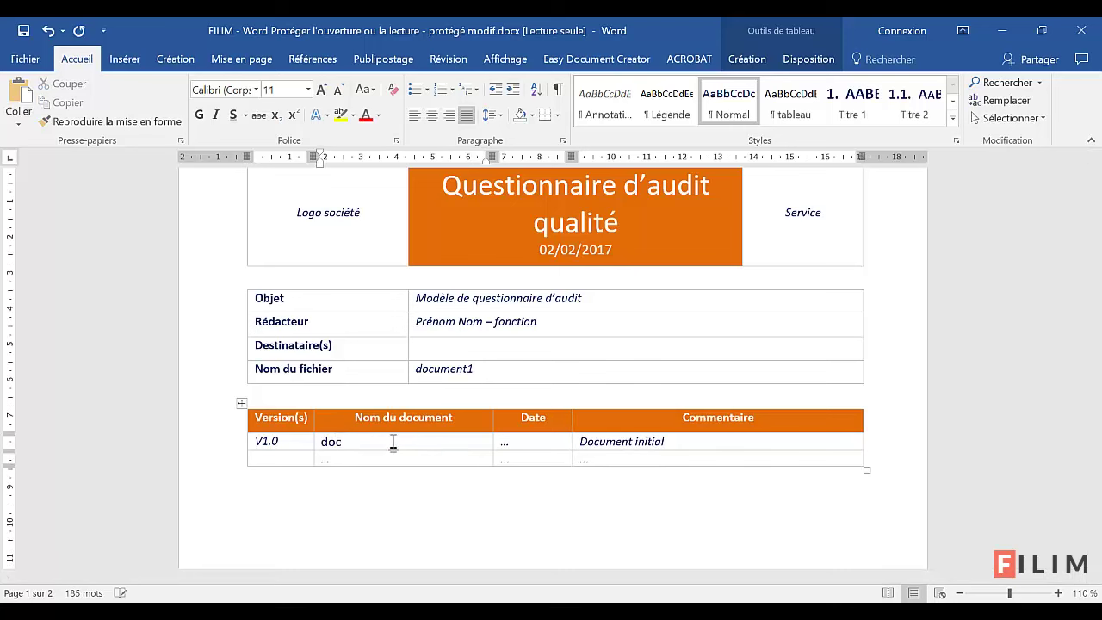
type("2")
left_click(383, 442)
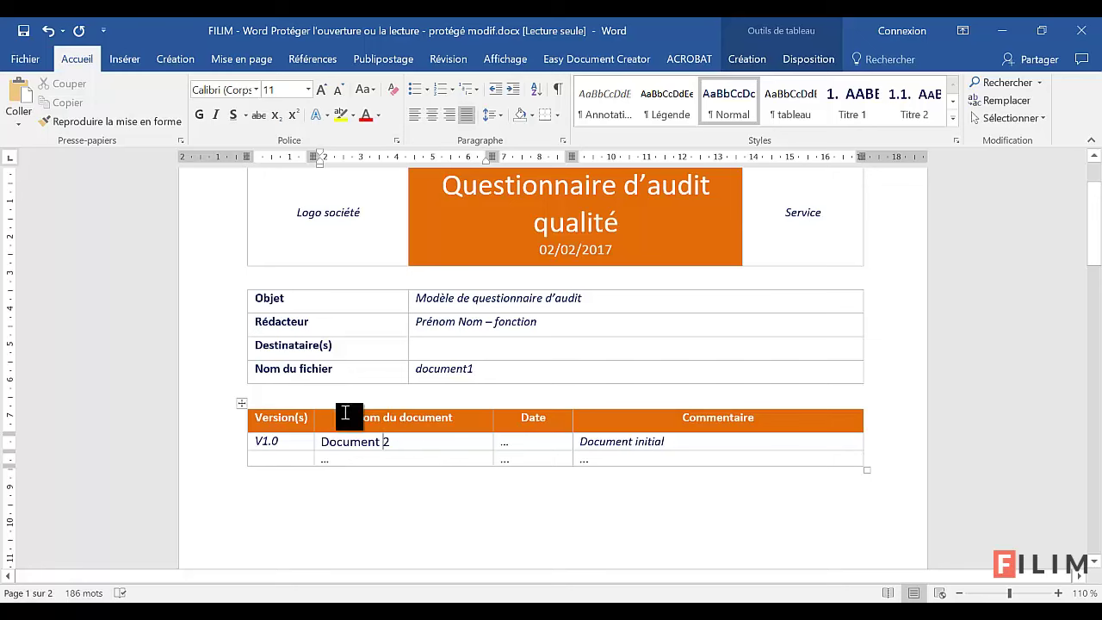
left_click(24, 33)
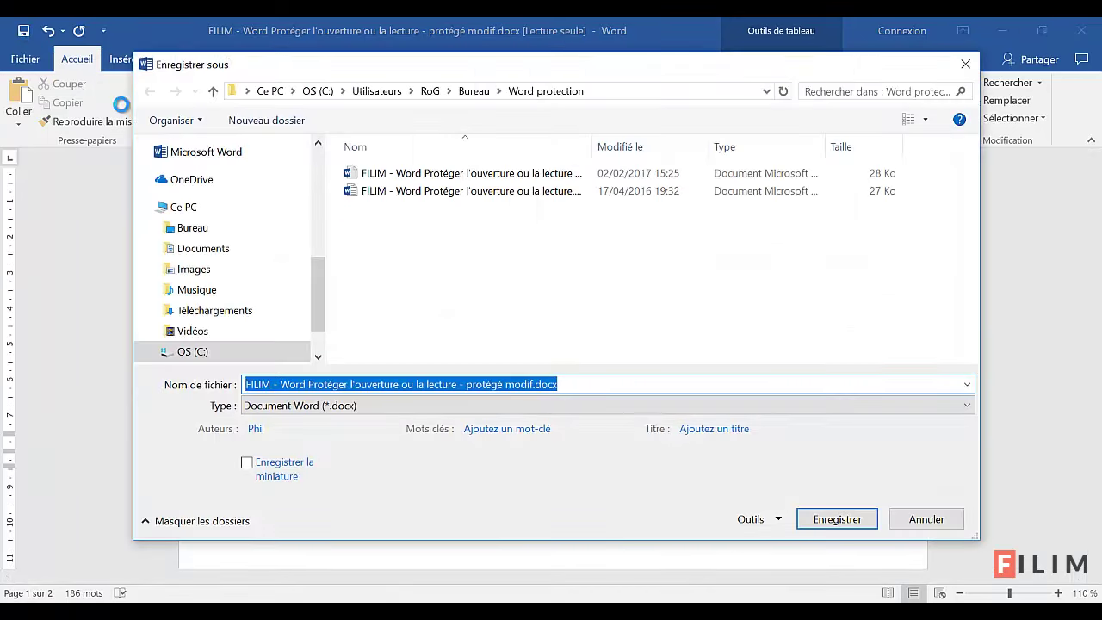
Save the edited questionnaire as '- protégé modif 2.docx' in the Word protection folder.
left_click_drag(420, 67, 418, 113)
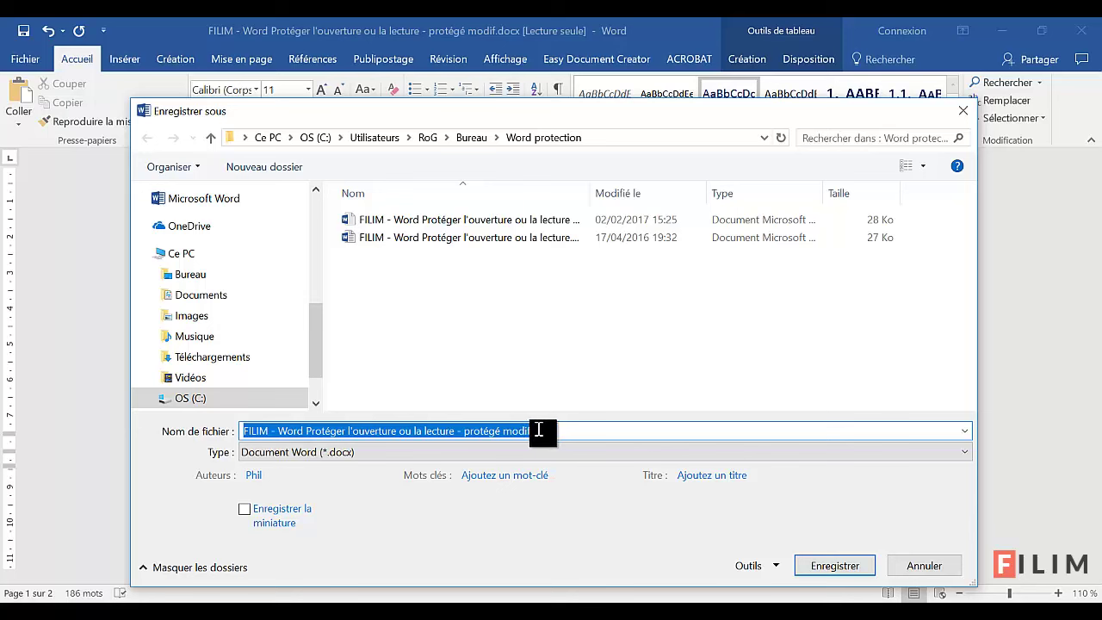
left_click_drag(593, 193, 696, 193)
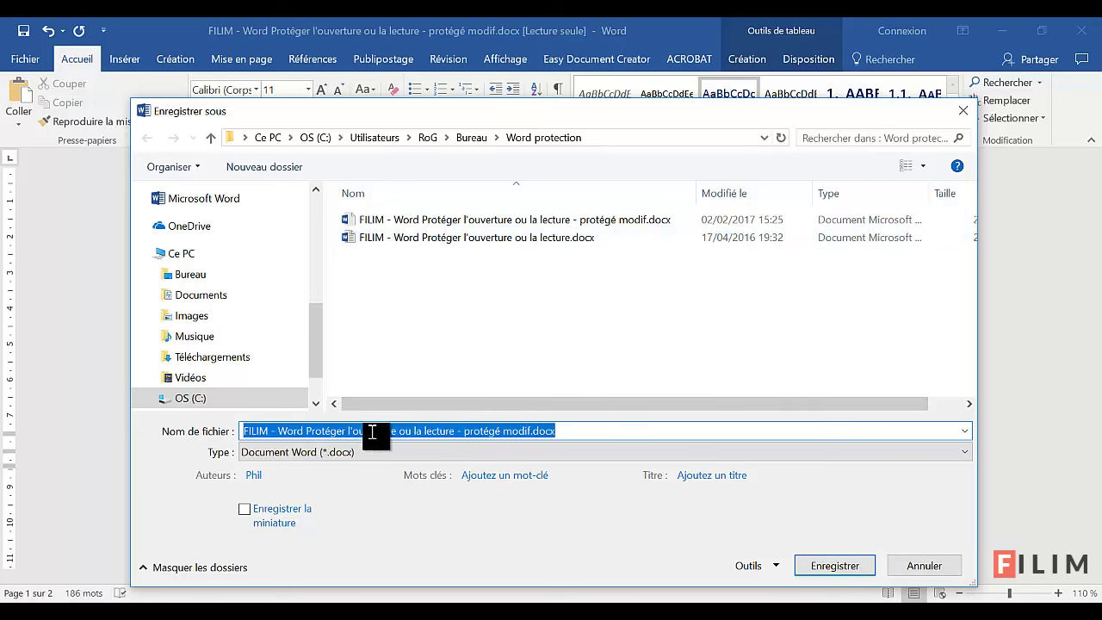
left_click(530, 431)
type("2")
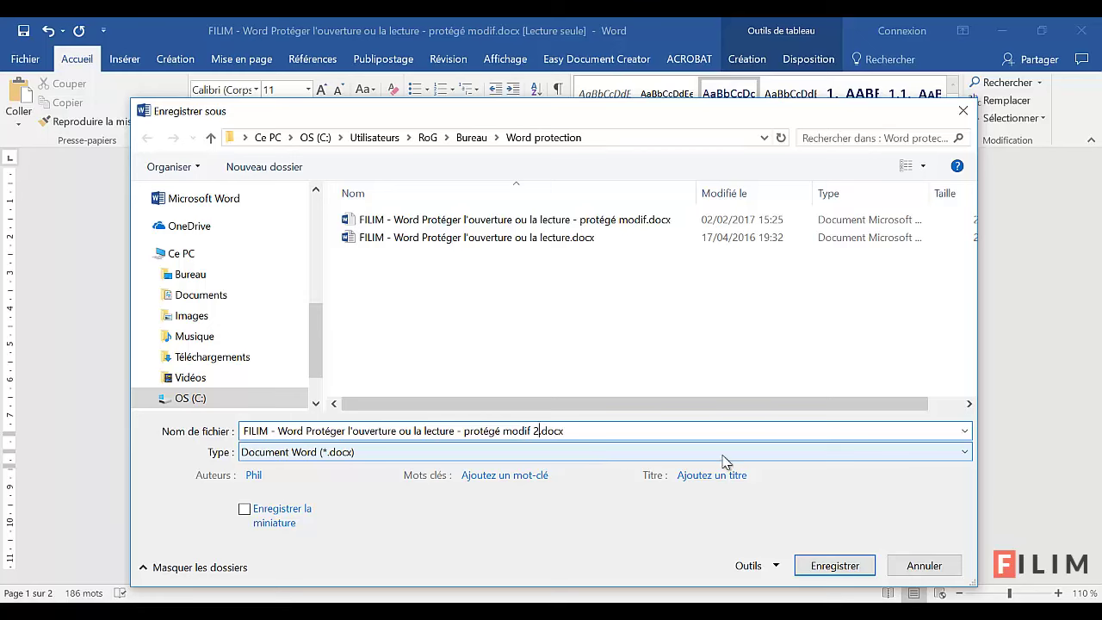
left_click(835, 565)
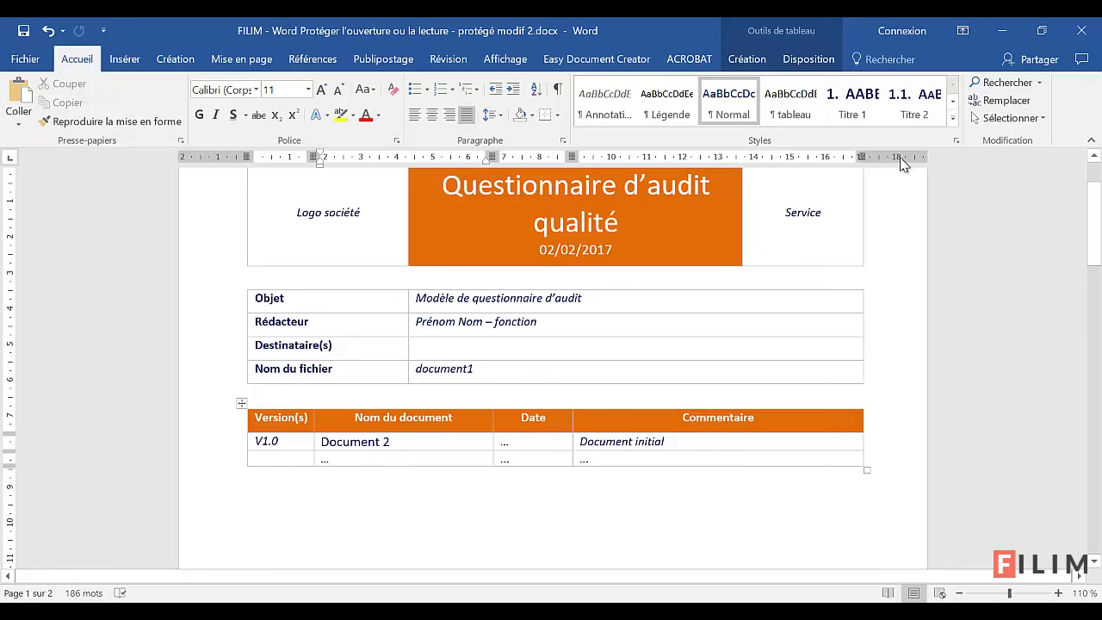
left_click(25, 58)
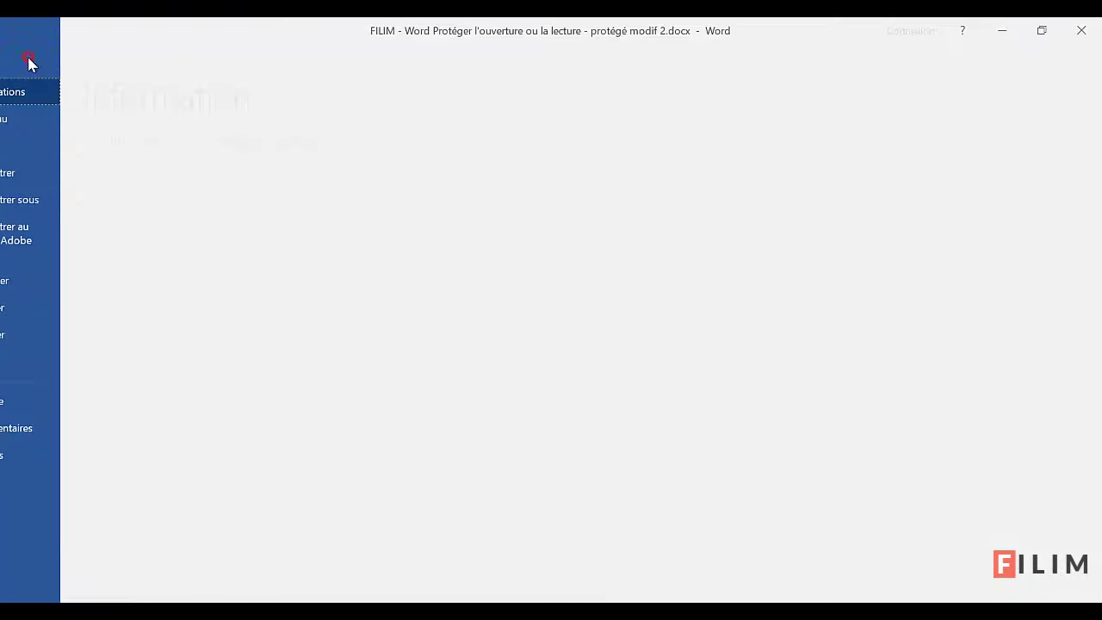
left_click(41, 203)
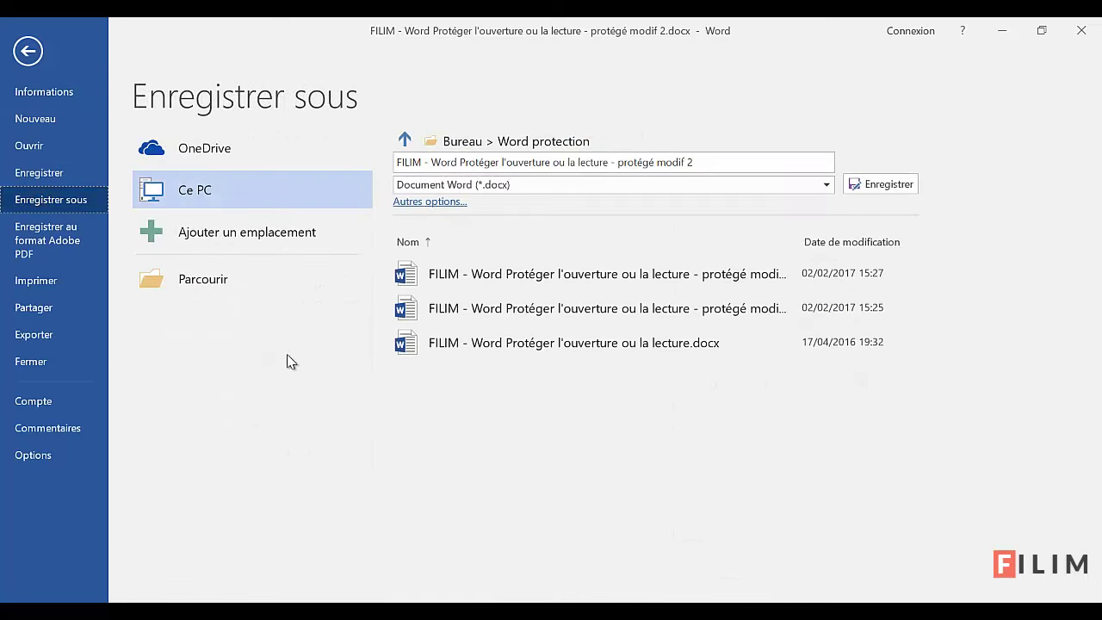
left_click(223, 280)
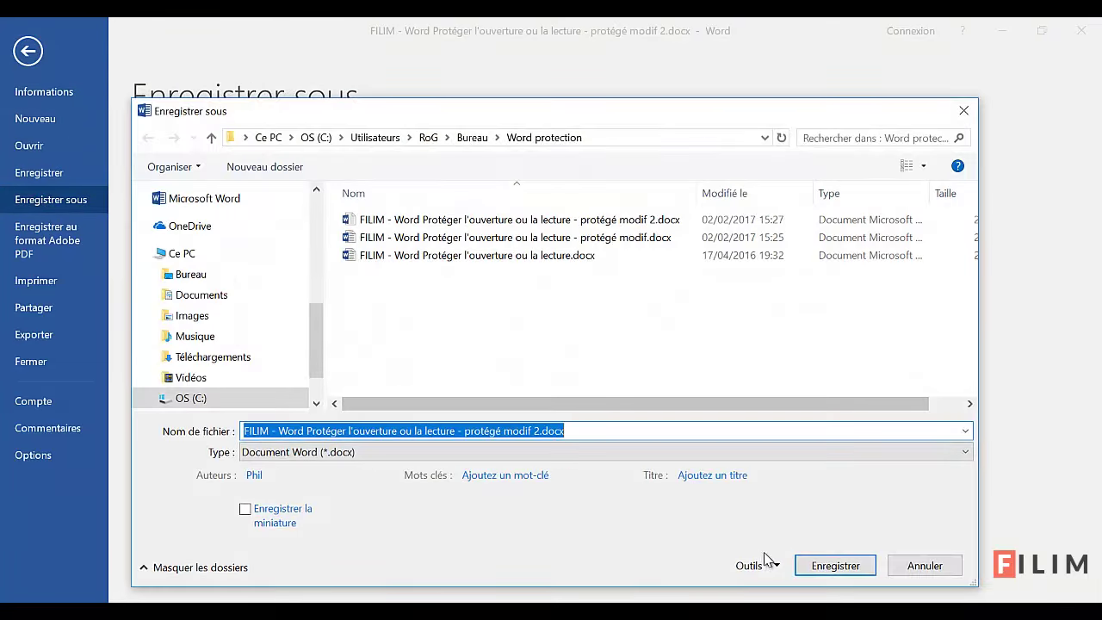
left_click(770, 562)
left_click(811, 529)
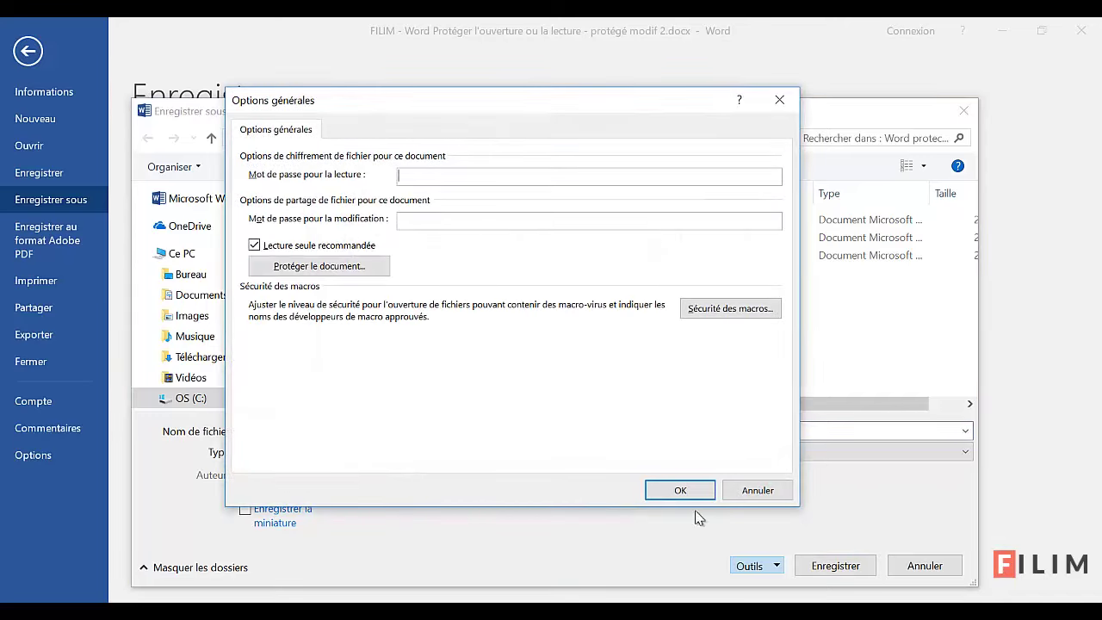
left_click(426, 222)
key("Escape")
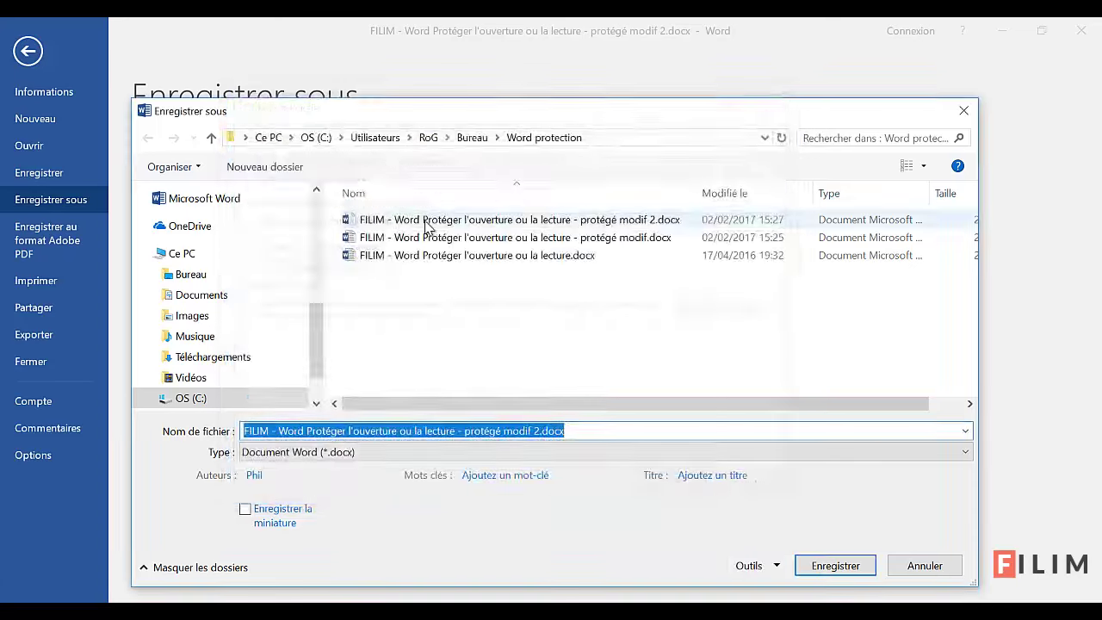
key("Escape")
key("Escape")
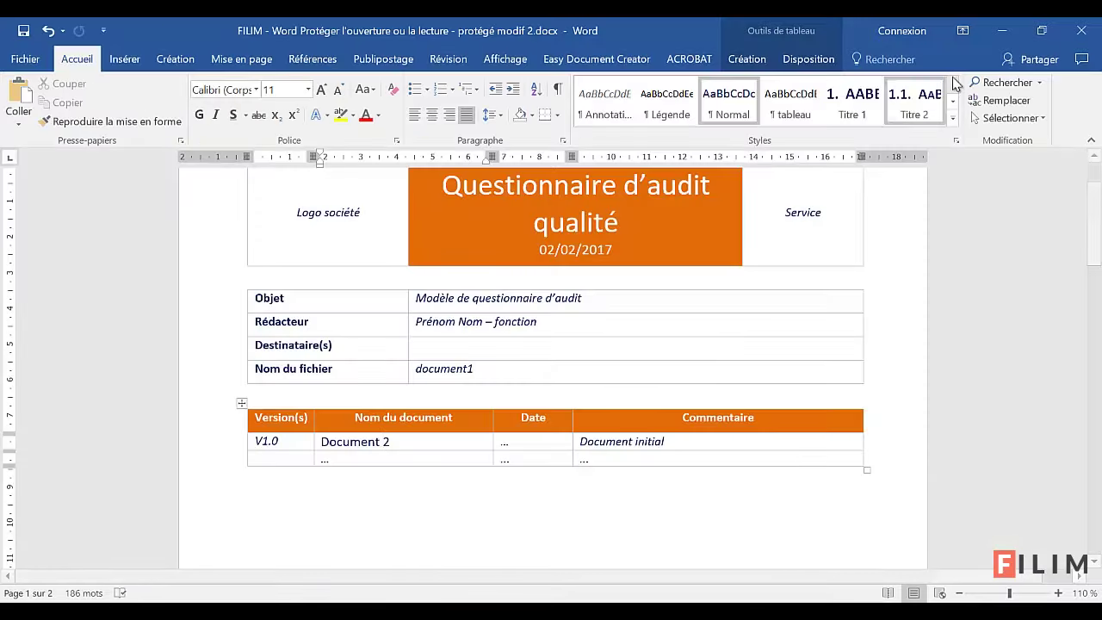
Close Word and compare the protégé modif 2 and protégé modif file sizes in Explorer.
left_click(1082, 30)
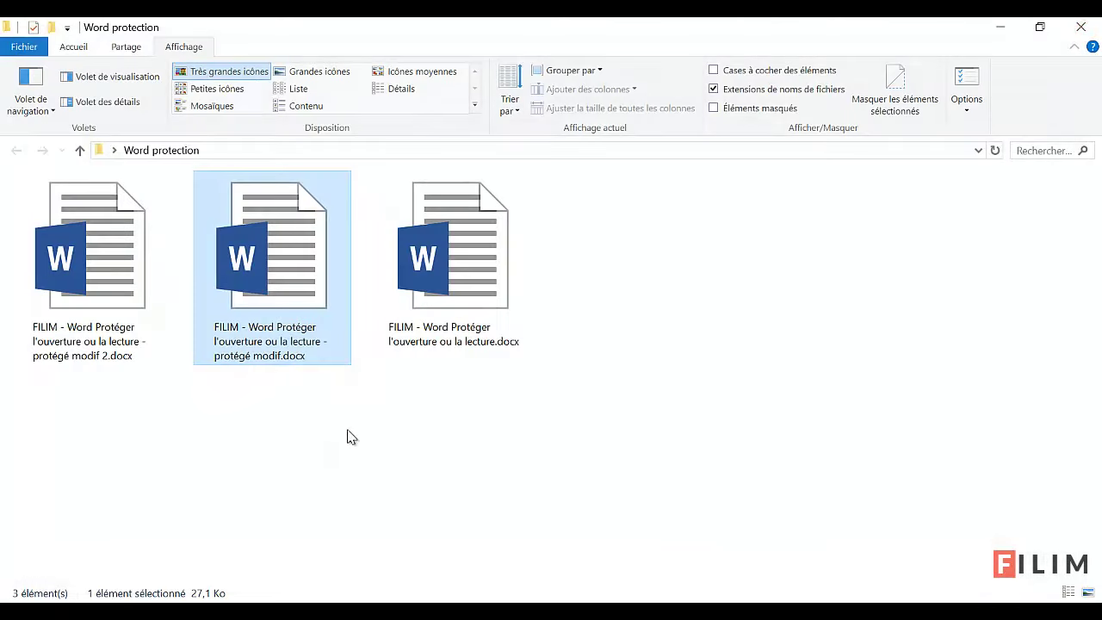
left_click(90, 313)
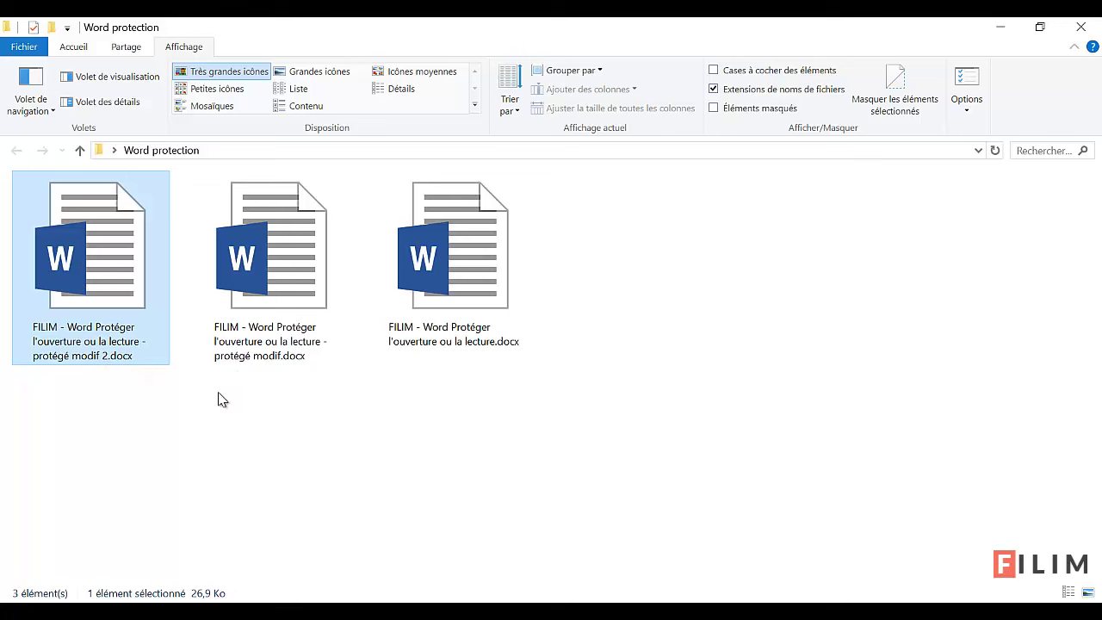
left_click(255, 315)
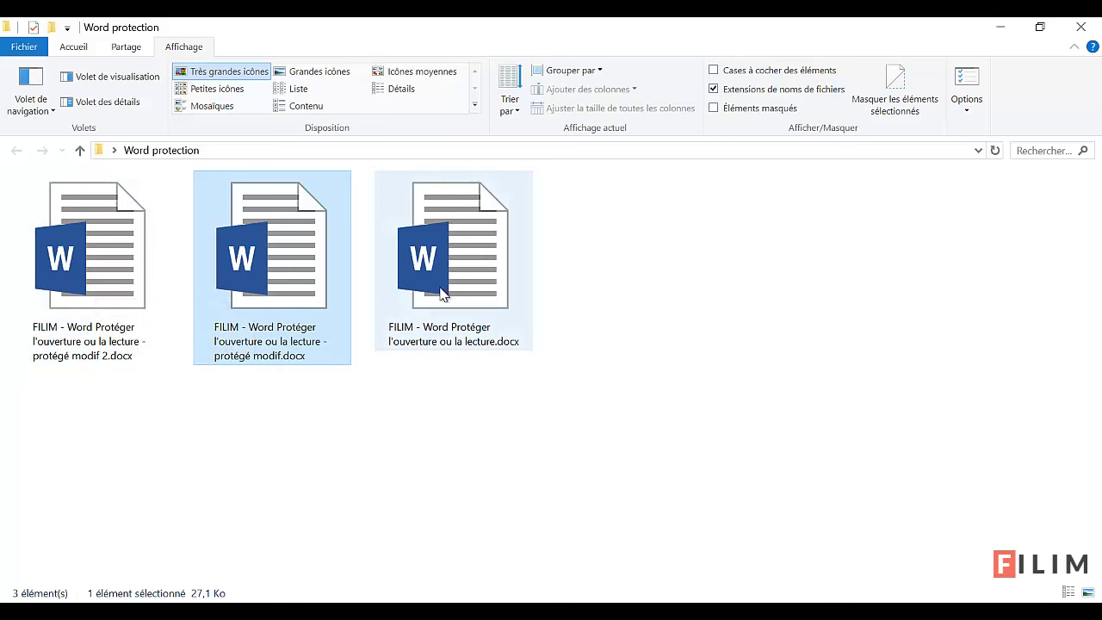
left_click(647, 264)
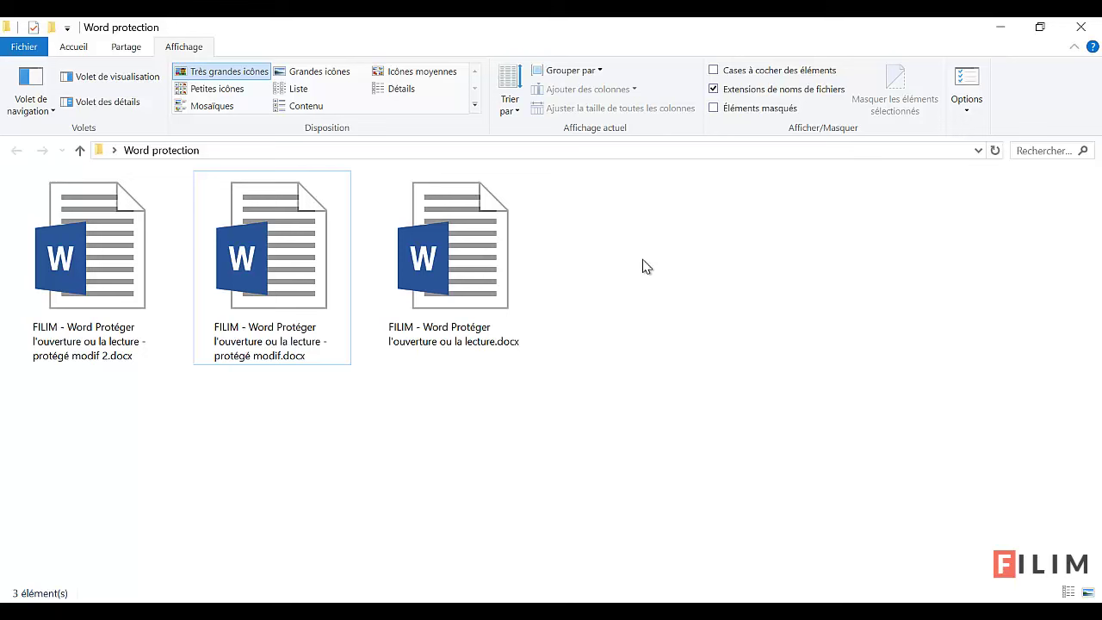
left_click(648, 252)
left_click(453, 284)
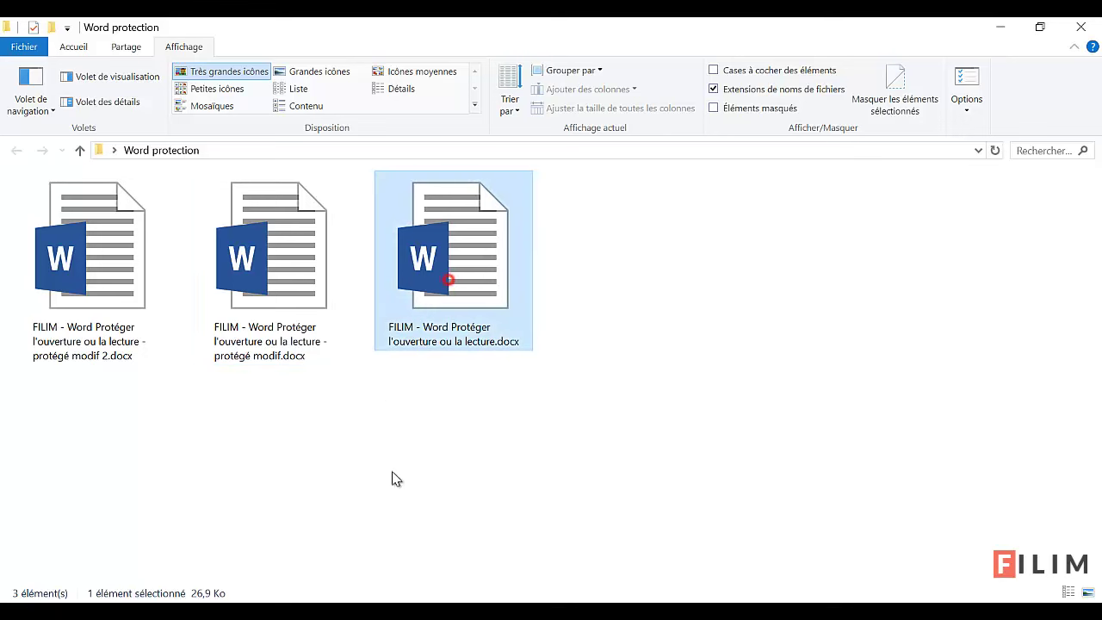
left_click(604, 260)
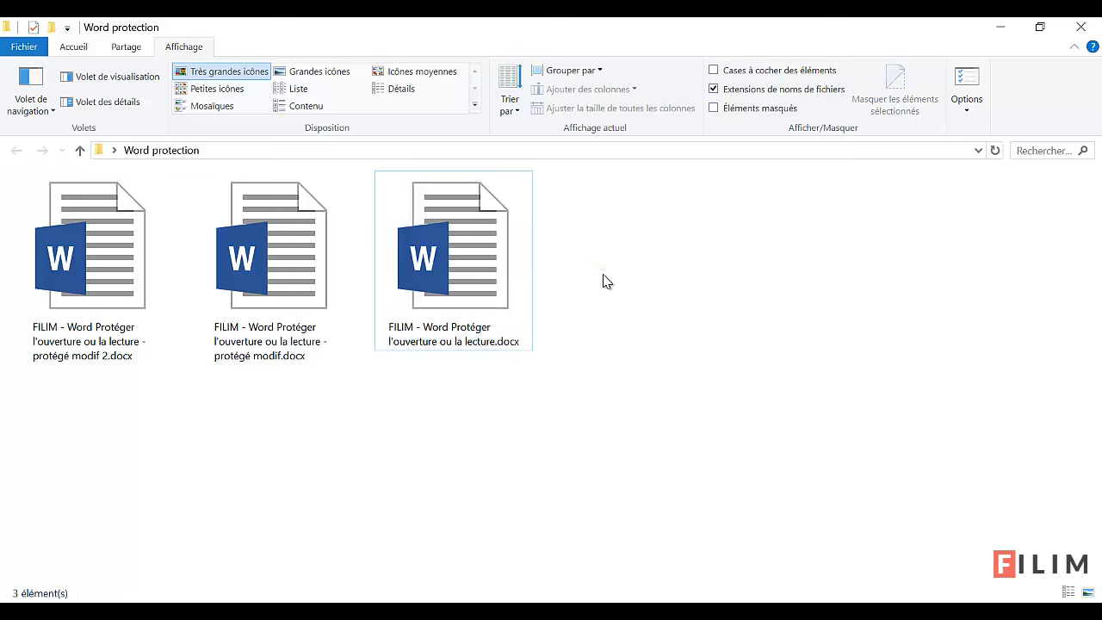